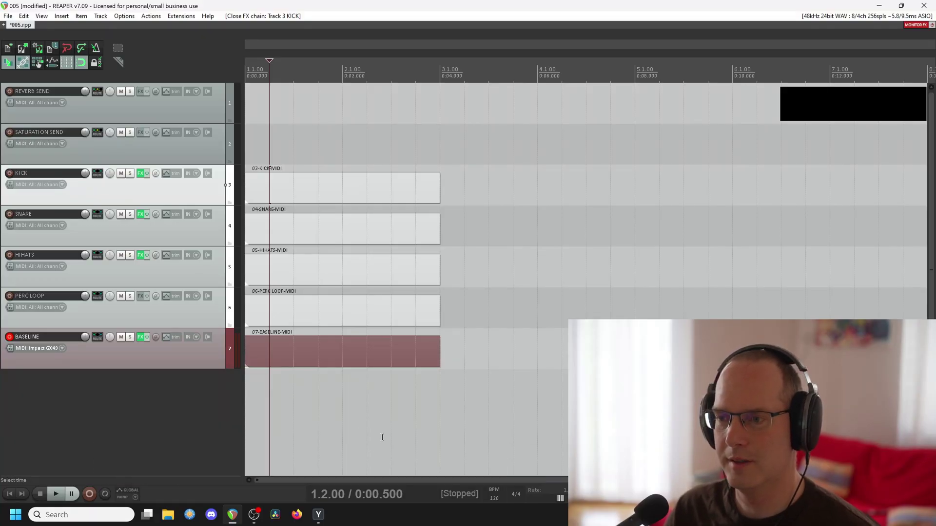
Scroll the transport BPM field up from 120 to 125 BPM
left_click(223, 238)
left_click(210, 189)
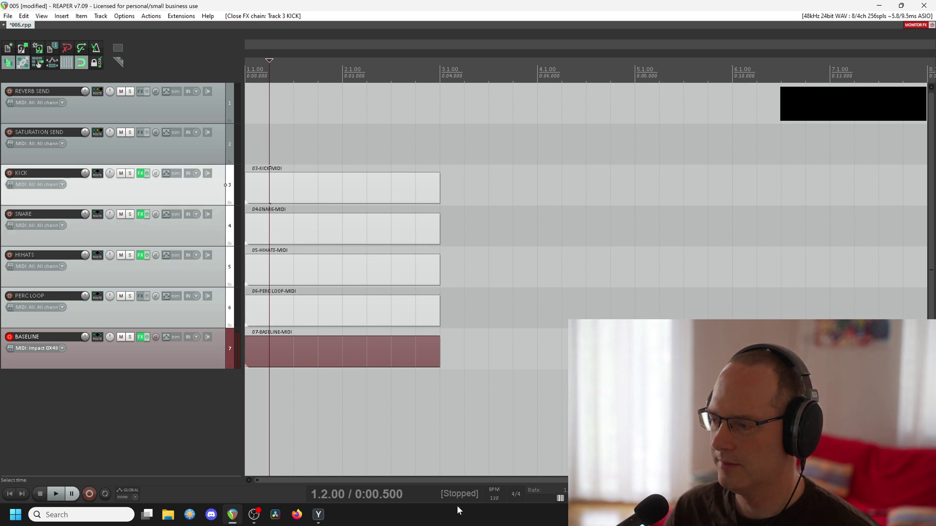
scroll(494, 496, "up", 5)
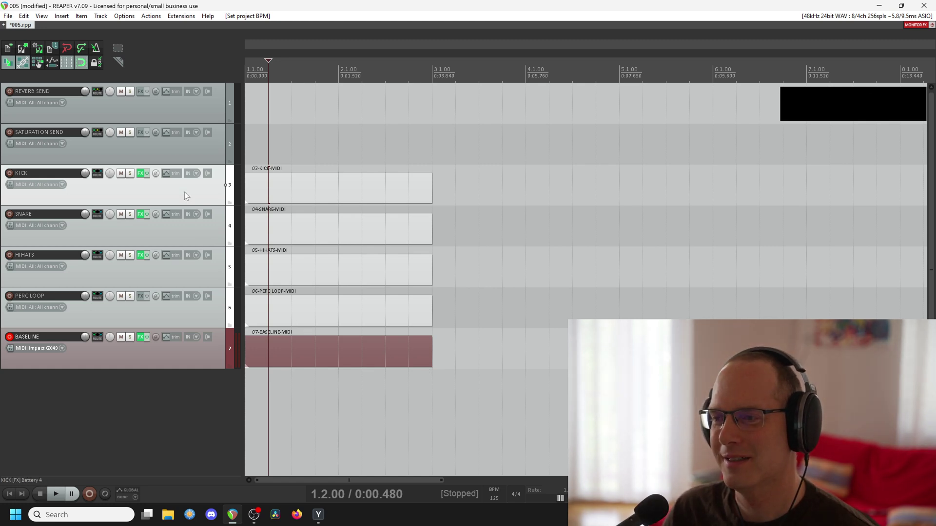
left_click(198, 297)
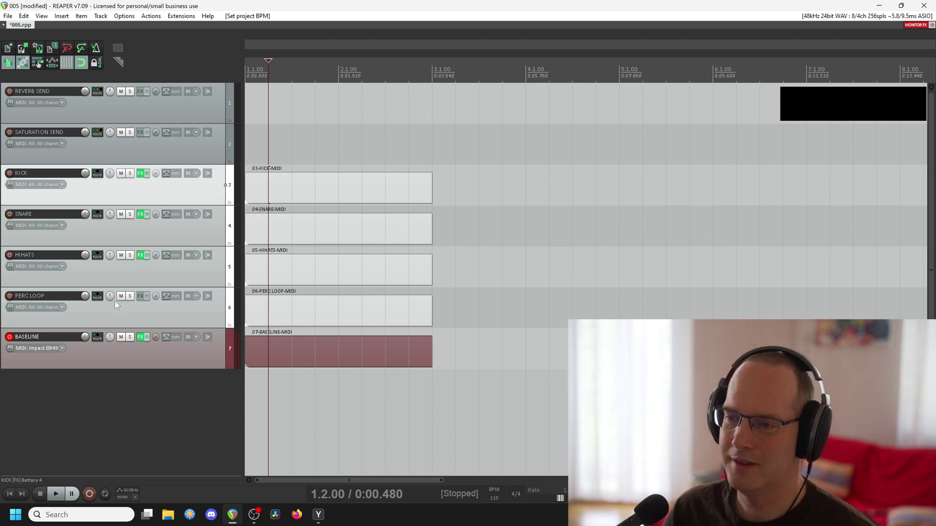
left_click(126, 357)
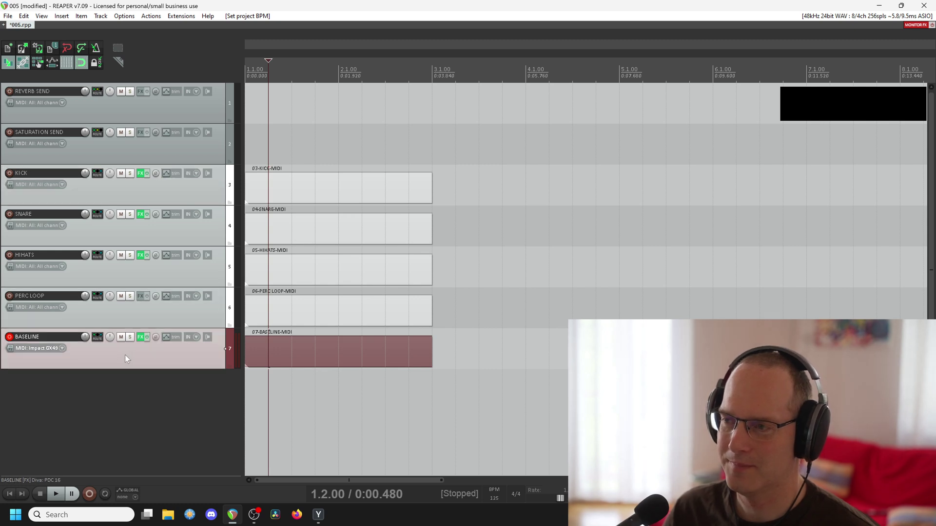
type("kick")
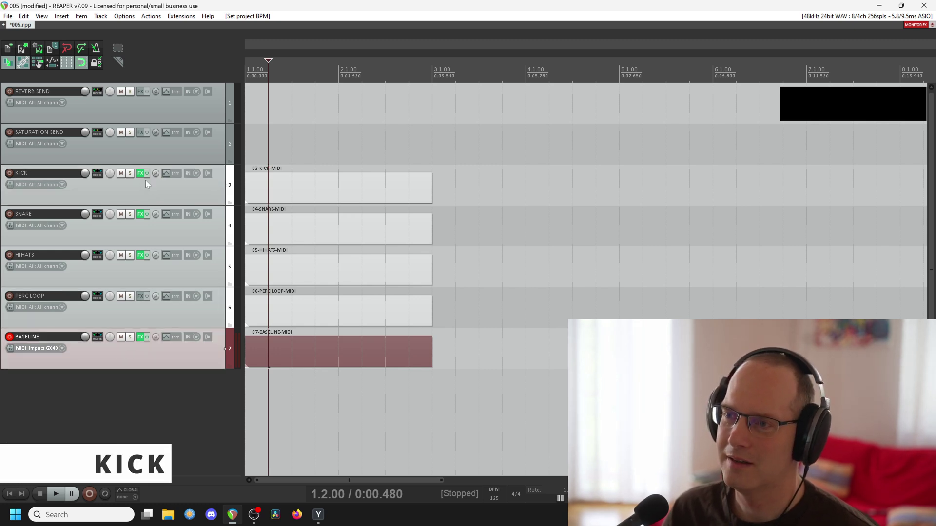
Open Battery on the KICK track and browse from Drum into the Vengeance sample folder
left_click(141, 174)
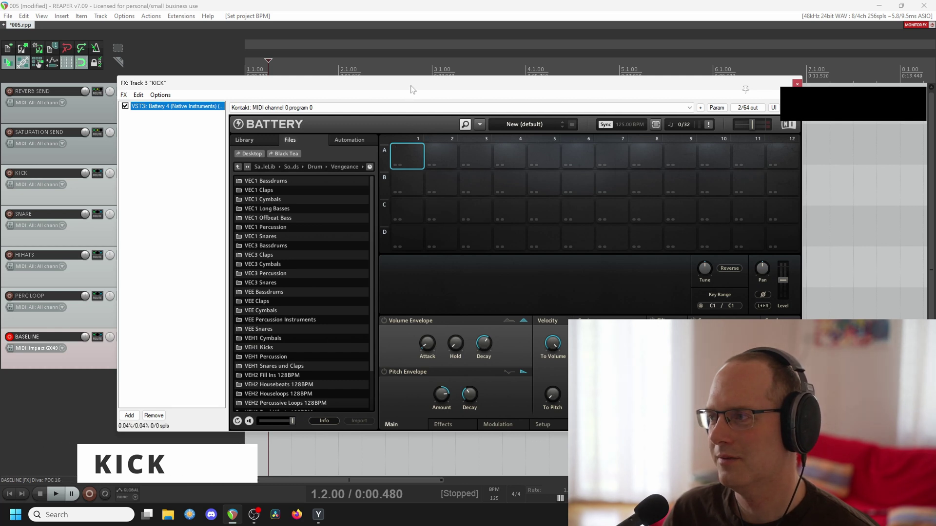
left_click_drag(408, 91, 364, 98)
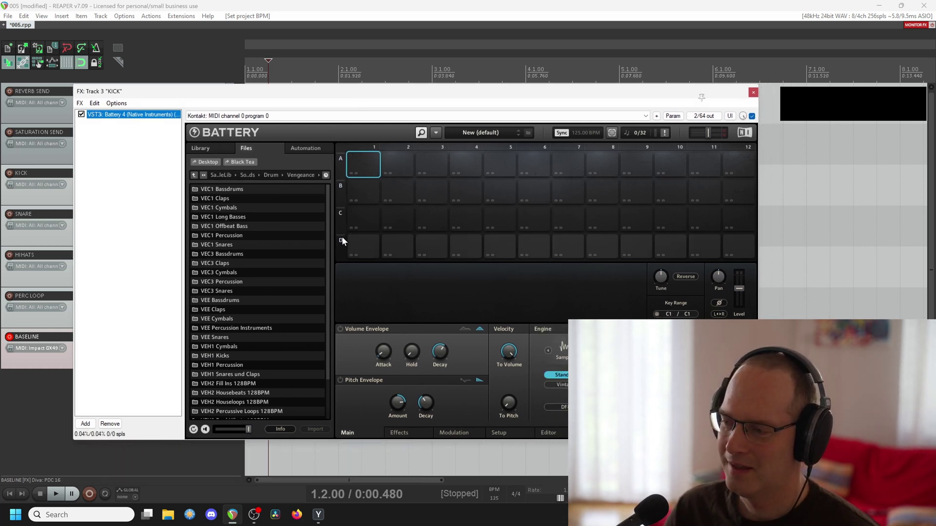
left_click(203, 175)
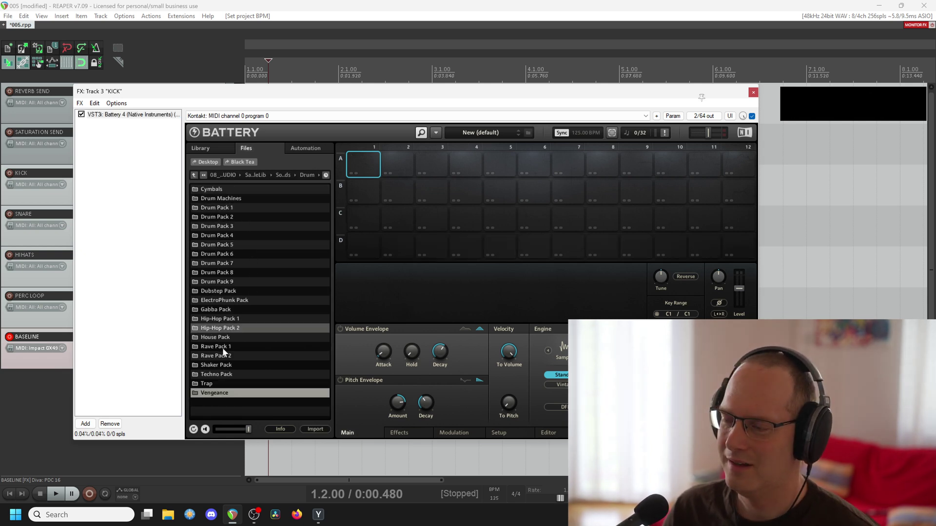
double_click(215, 392)
Look through the VEC1 Claps, Cymbals and Long Basses folders, then open VEC1 Bassdrums
scroll(253, 310, "down", 3)
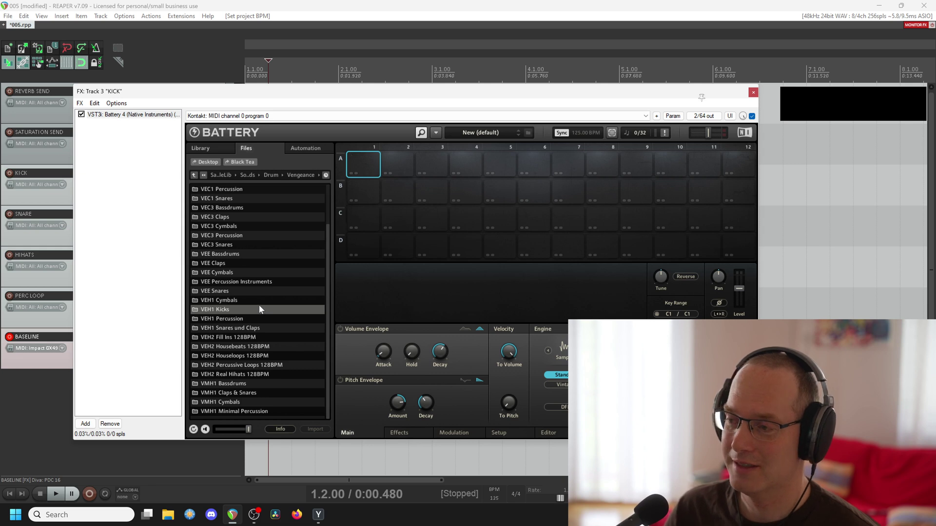
scroll(260, 309, "down", 1)
scroll(260, 309, "up", 3)
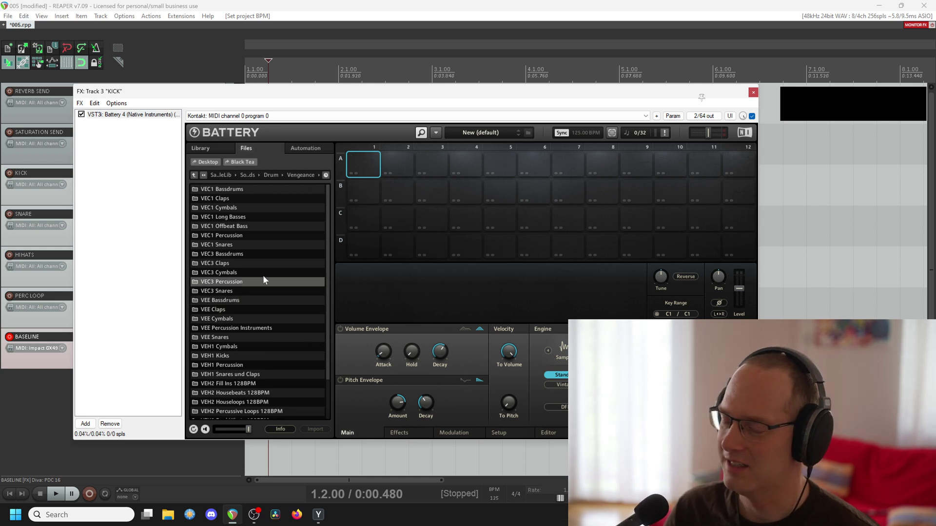
key("Down")
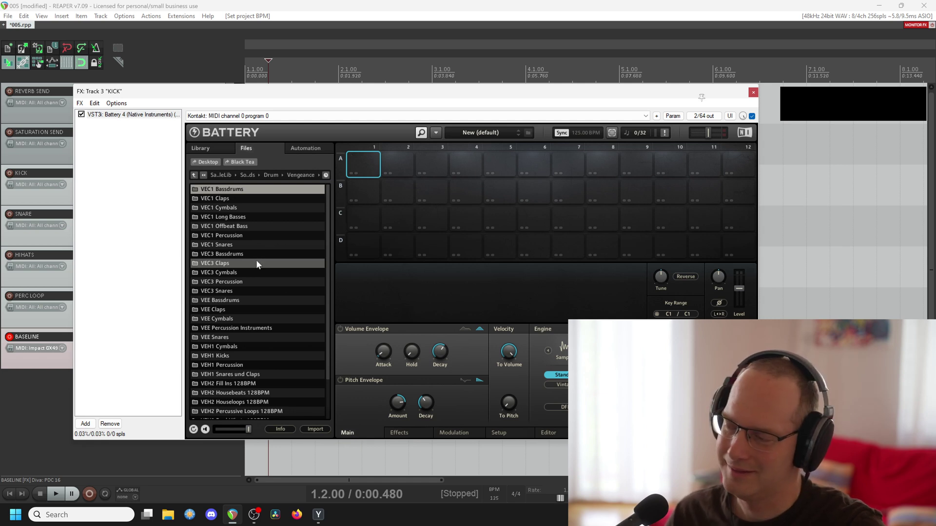
left_click(247, 200)
left_click(248, 189)
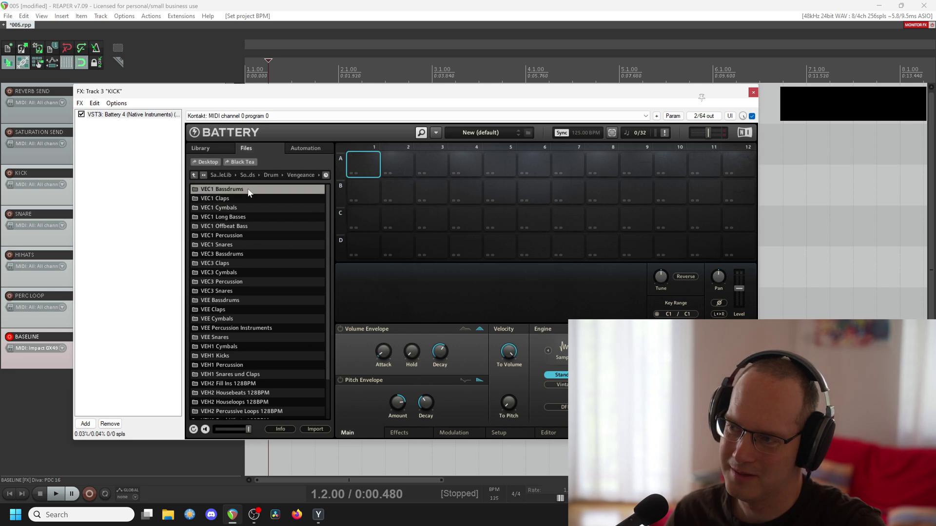
left_click(247, 209)
left_click(243, 218)
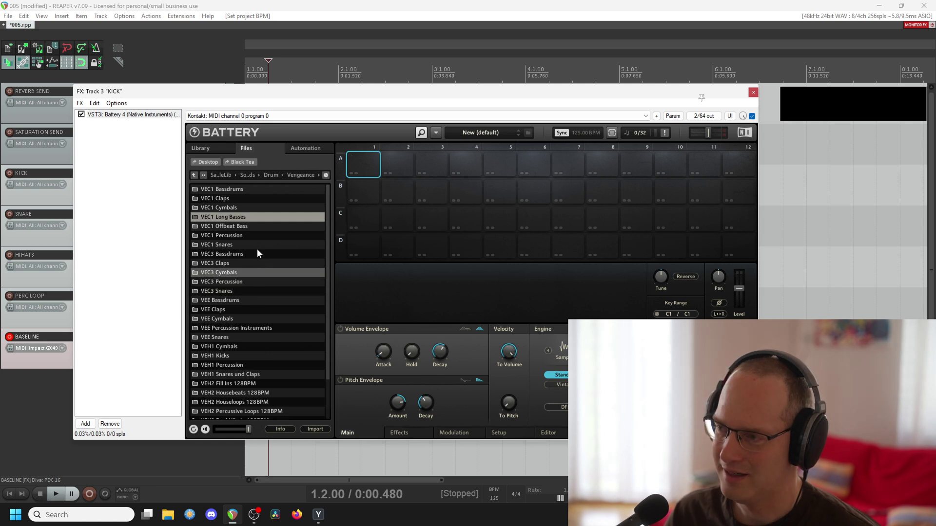
left_click(250, 191)
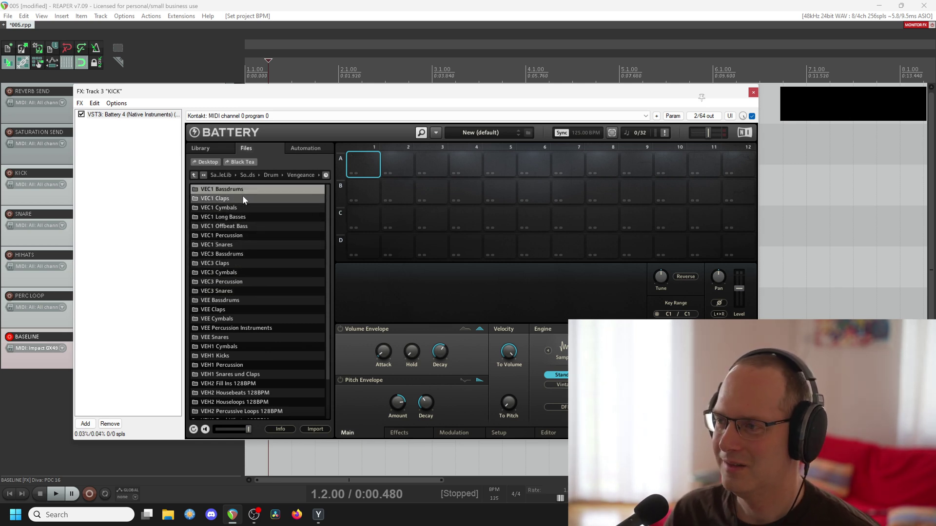
double_click(240, 191)
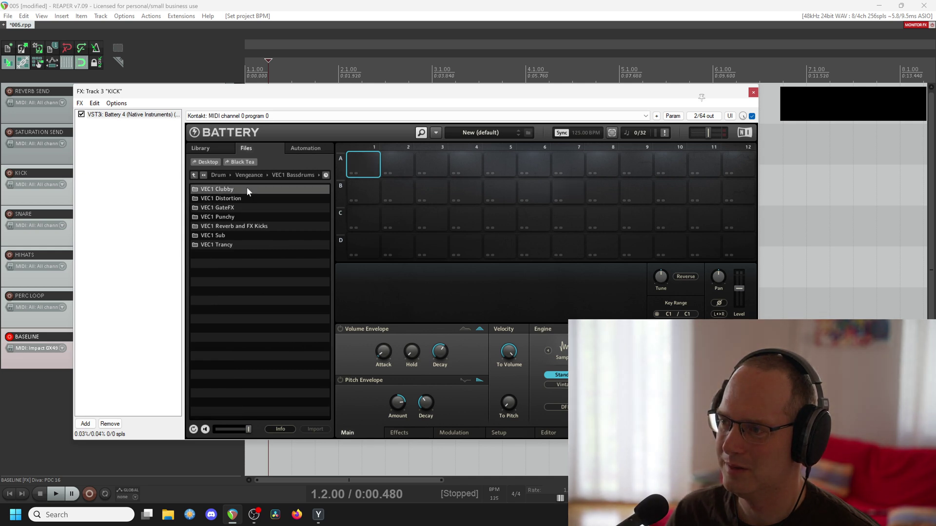
Go back up to Vengeance and open VEH1 Kicks, then VEH1 Soft Kicks
left_click(194, 175)
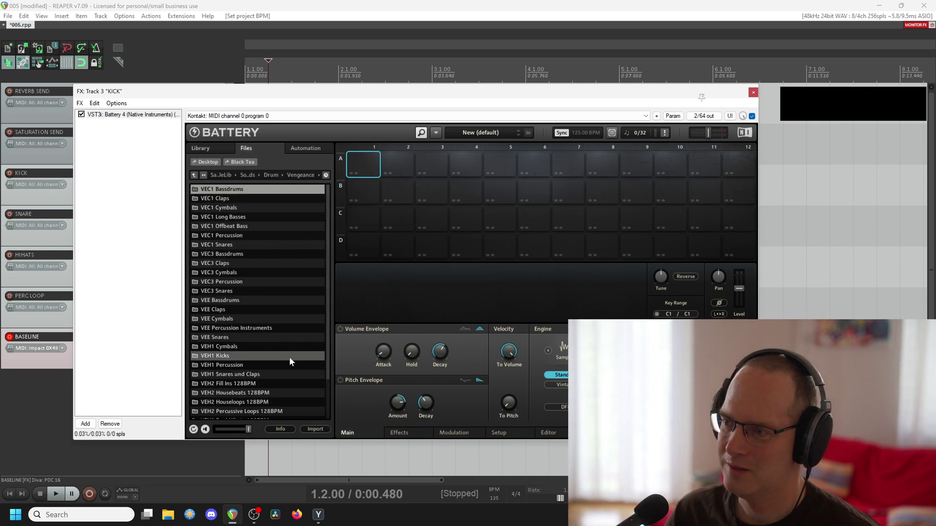
double_click(240, 355)
left_click(222, 198)
double_click(223, 199)
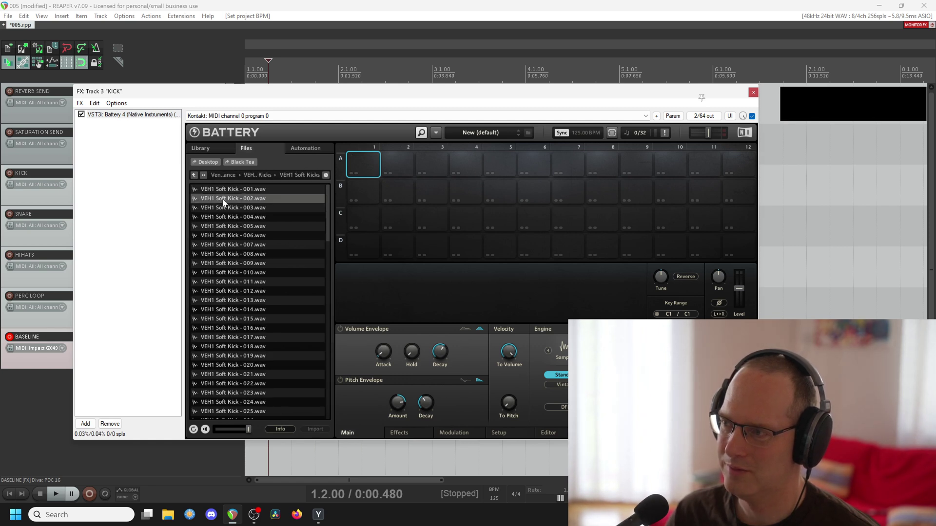
Audition soft kicks 041, 049 and 054 on pad A1, ending on VEH1 Soft Kick 057
left_click(326, 254)
left_click(263, 264)
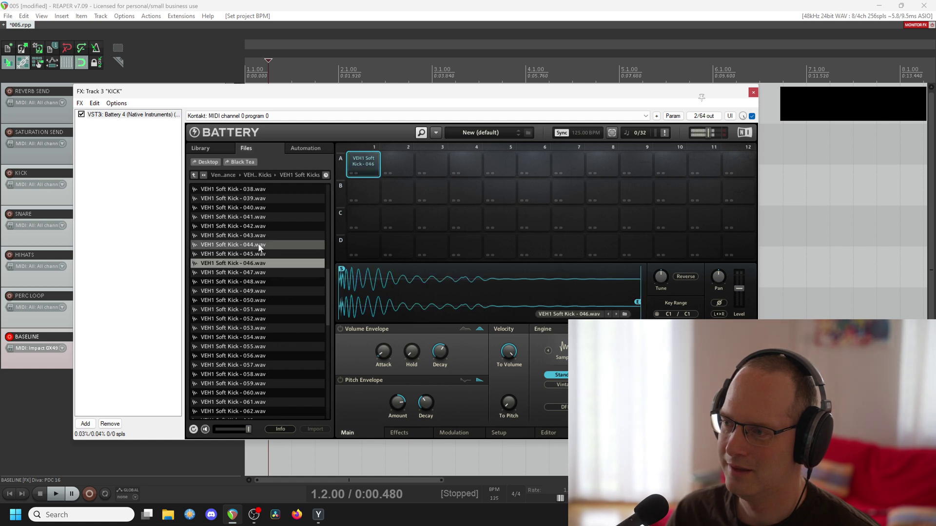
left_click(258, 245)
left_click(258, 226)
left_click(257, 217)
left_click(256, 199)
left_click(253, 282)
left_click(253, 291)
left_click(252, 301)
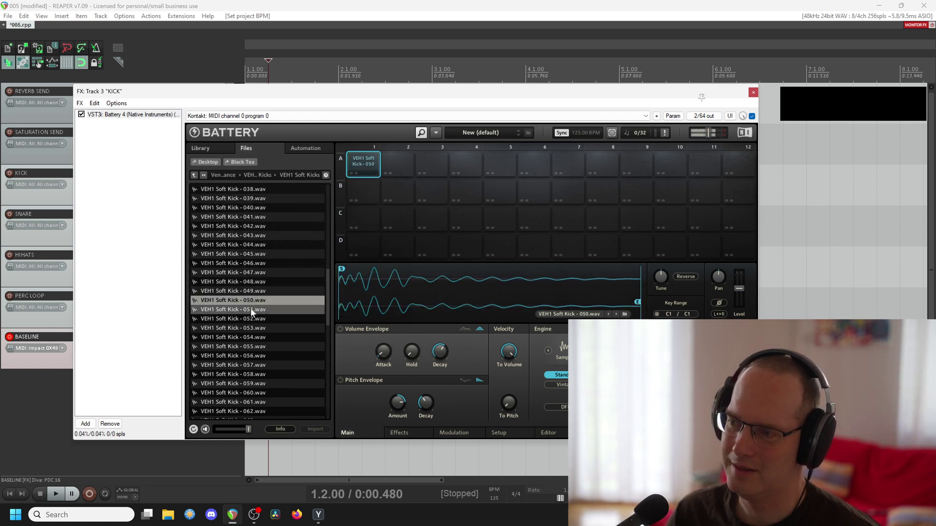
left_click(251, 310)
left_click(250, 319)
left_click(249, 328)
left_click(248, 338)
left_click(248, 348)
left_click(246, 356)
left_click(246, 365)
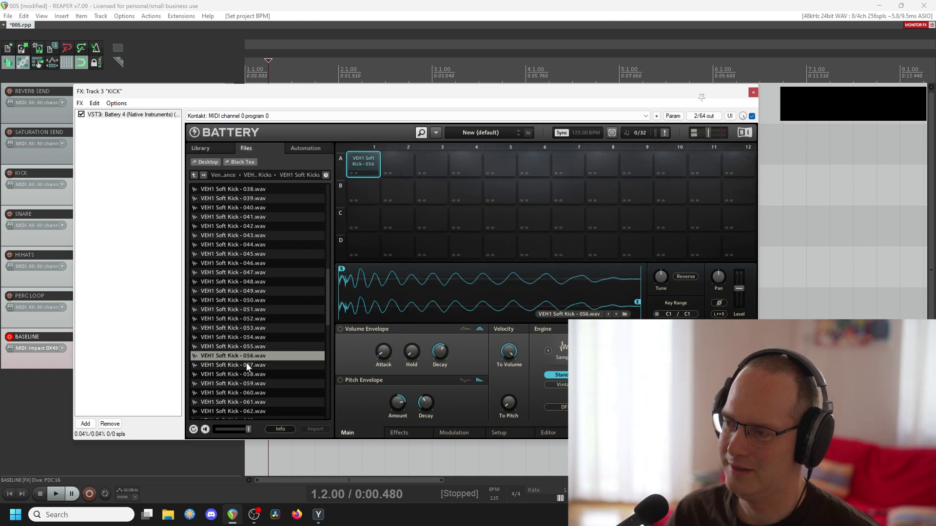
Ctrl-copy the two C2 kick notes across both bars, play the pattern, and close the MIDI editor
left_click(393, 168)
scroll(261, 347, "down", 1)
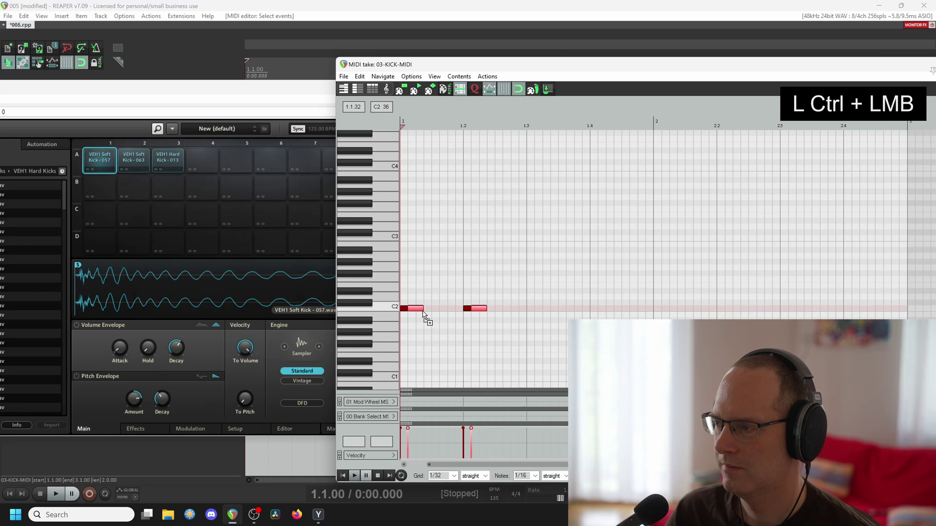
left_click_drag(443, 307, 791, 313)
key("space")
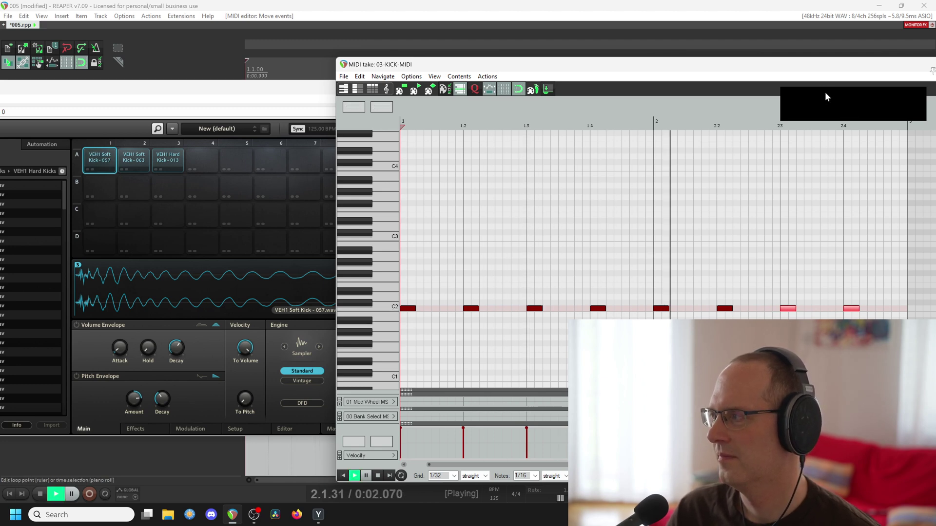
left_click_drag(821, 66, 710, 74)
key("space")
key("Escape")
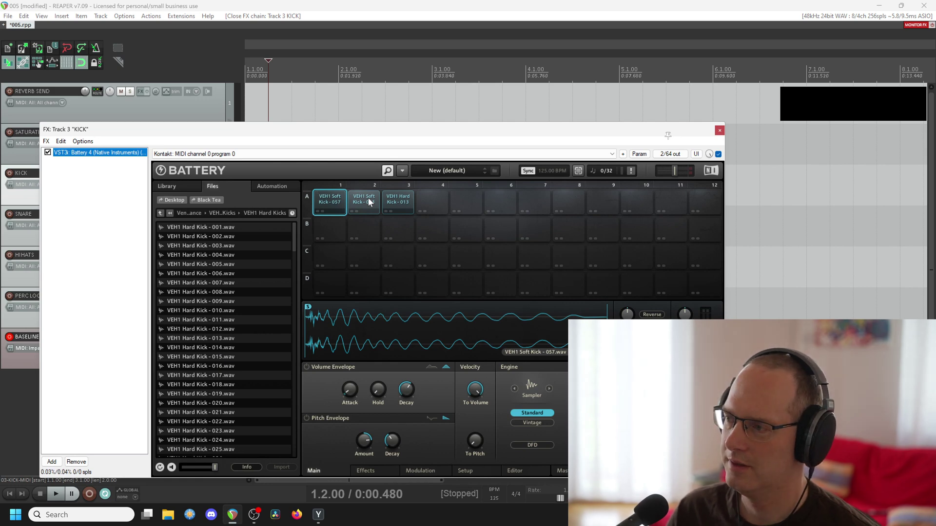
Audition Battery pads A1–A3: Soft Kick 057, Soft Kick 063 and Hard Kick 013
left_click_drag(359, 131, 359, 173)
left_click(386, 245)
left_click(332, 244)
left_click(366, 244)
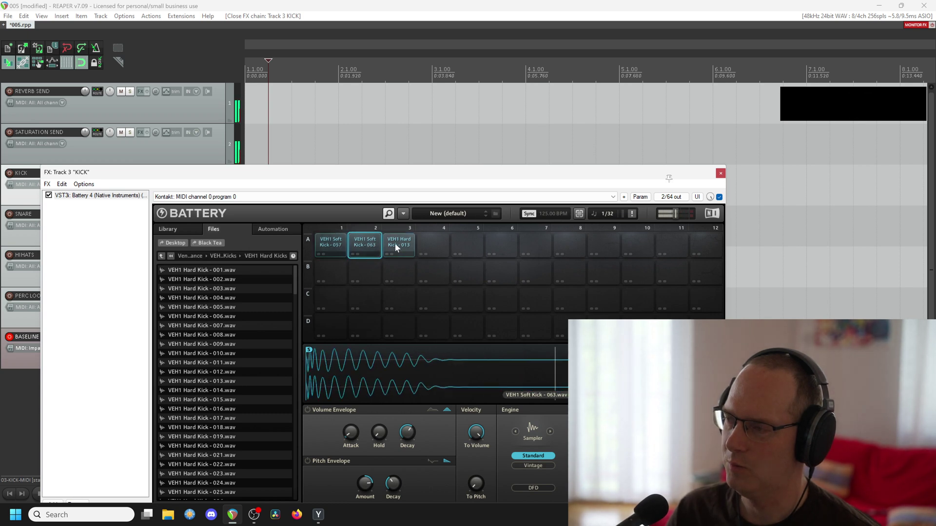
left_click(394, 243)
left_click_drag(382, 176, 386, 137)
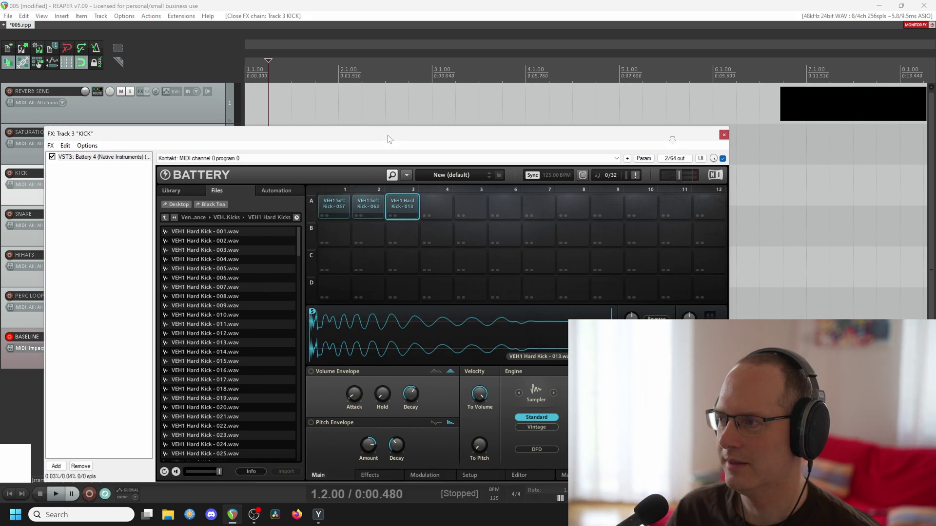
left_click(335, 205)
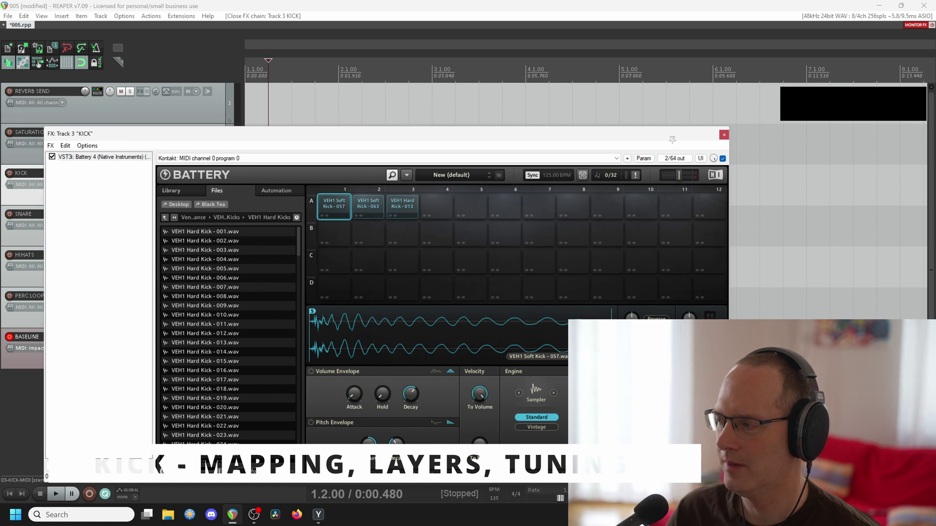
left_click(394, 204)
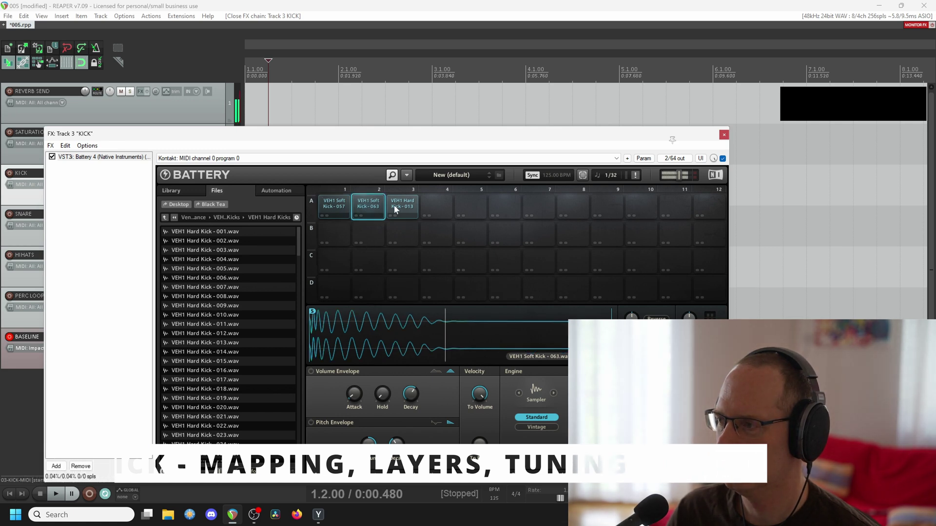
left_click(340, 206)
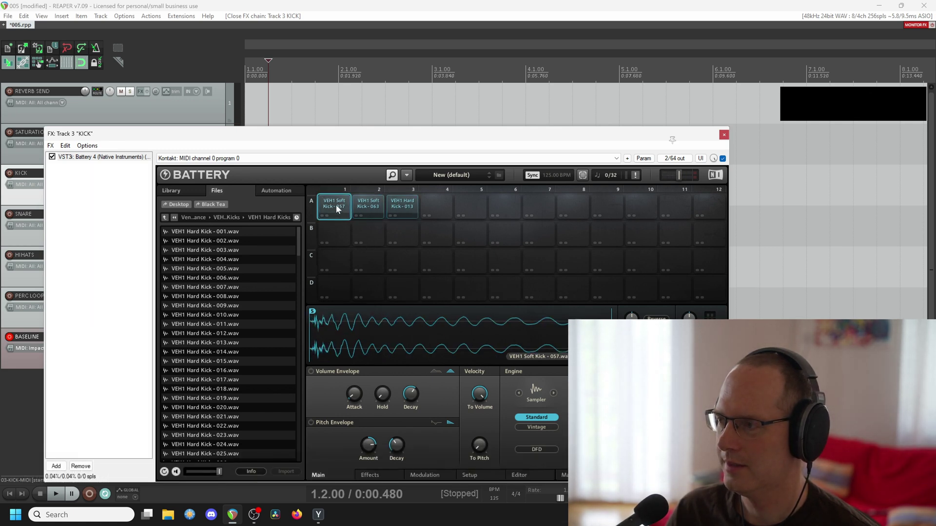
left_click(336, 205)
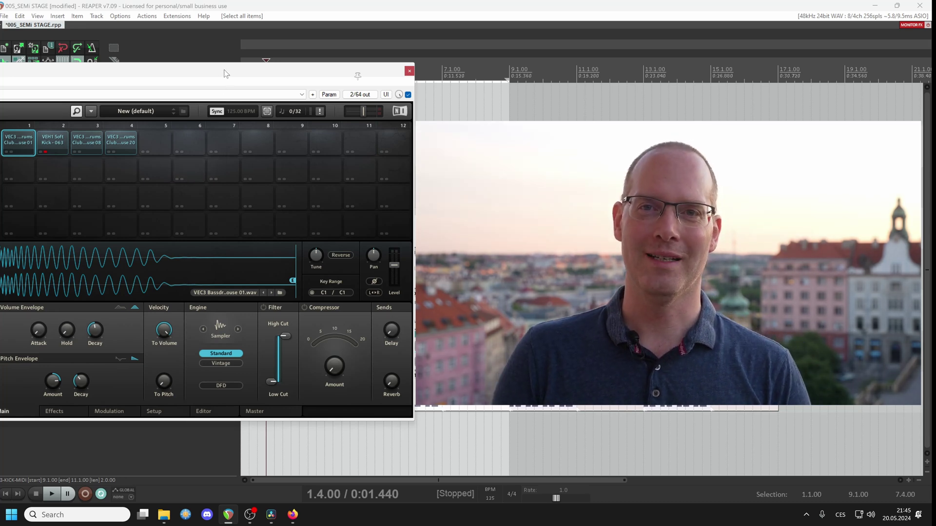
Select the third kick pad and extend its key range up to C#1
left_click_drag(225, 74, 223, 74)
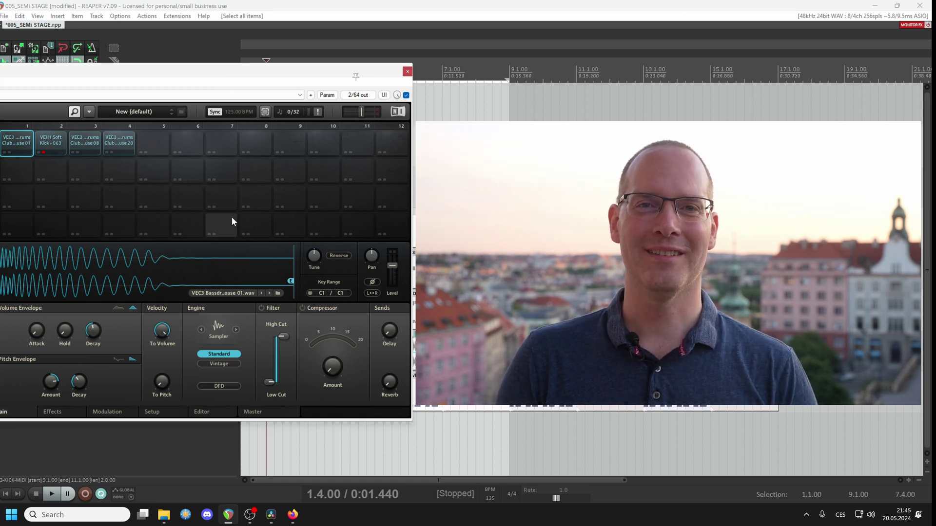
left_click(95, 146)
left_click(94, 144)
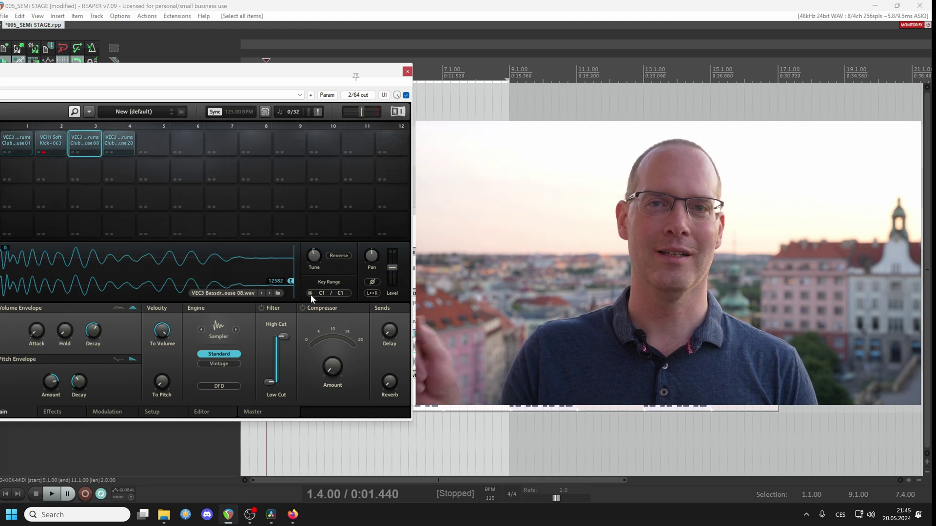
left_click_drag(337, 293, 337, 289)
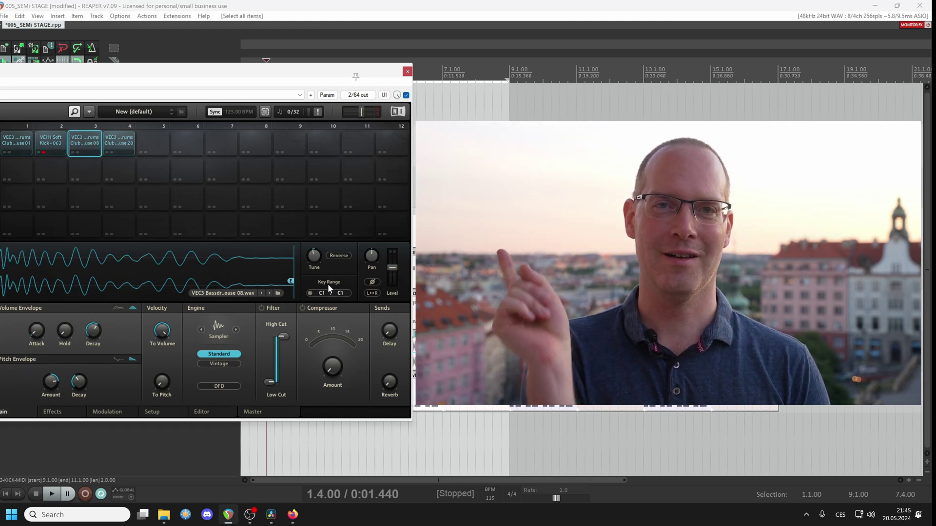
Tune the third kick pad down to -21 semitones
left_click(122, 140)
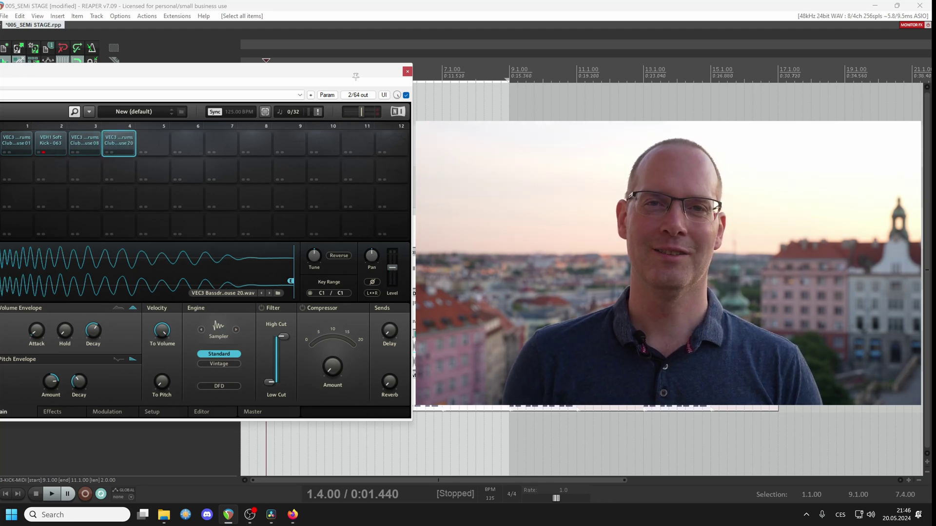
left_click(86, 139)
mouse_move(314, 258)
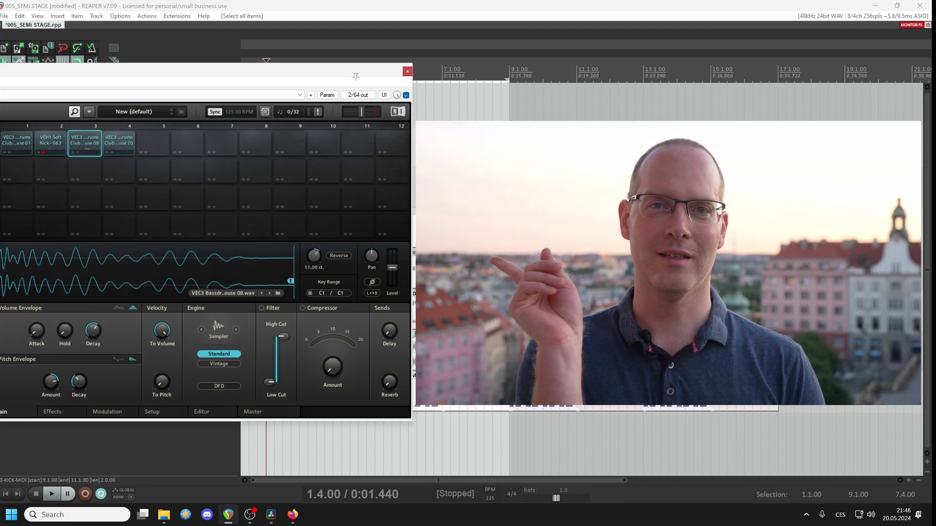
mouse_move(314, 256)
left_mouse_down()
mouse_move(314, 292)
mouse_move(314, 263)
left_mouse_up()
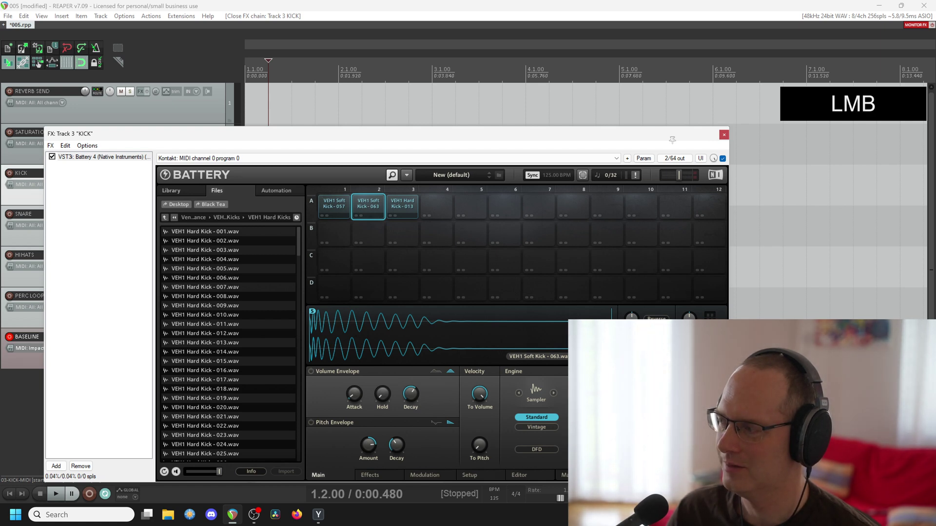
Audition the kick pads and enable the first pad's volume envelope, showing its curve
left_click(333, 206)
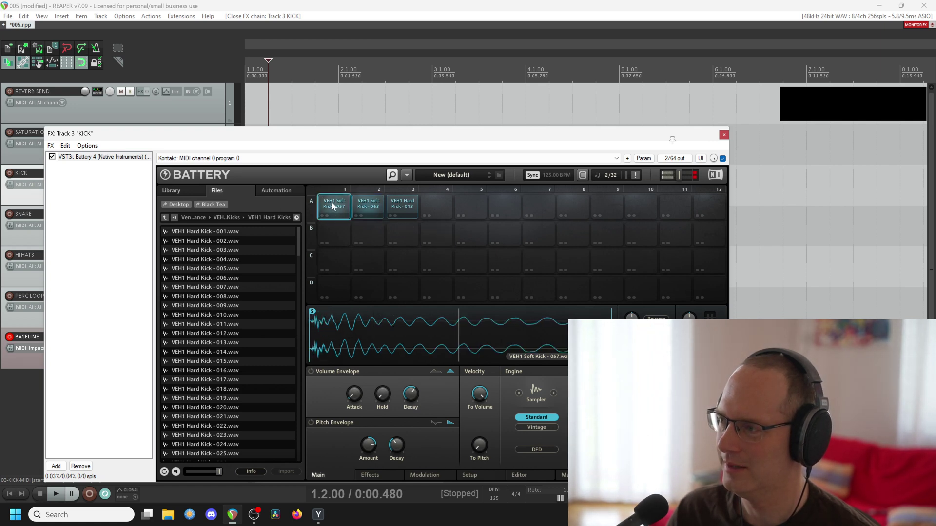
left_click(400, 204)
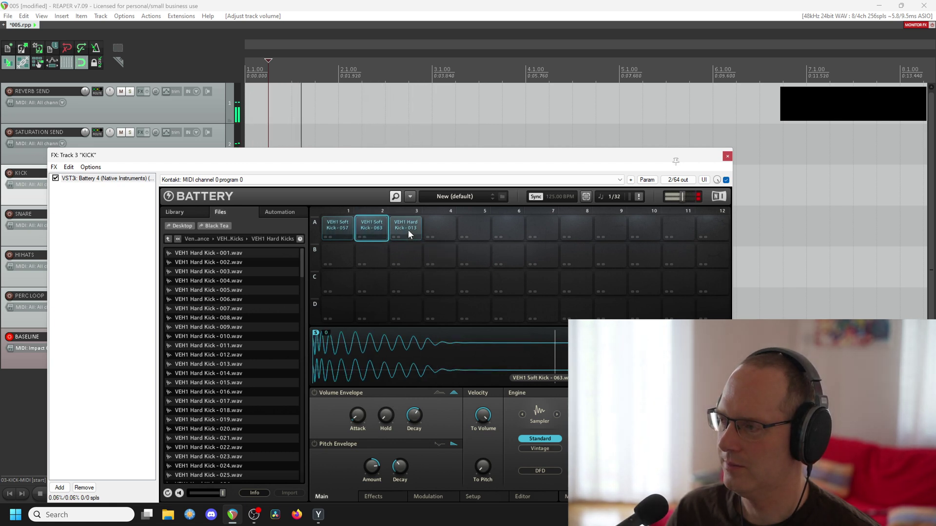
left_click(385, 232)
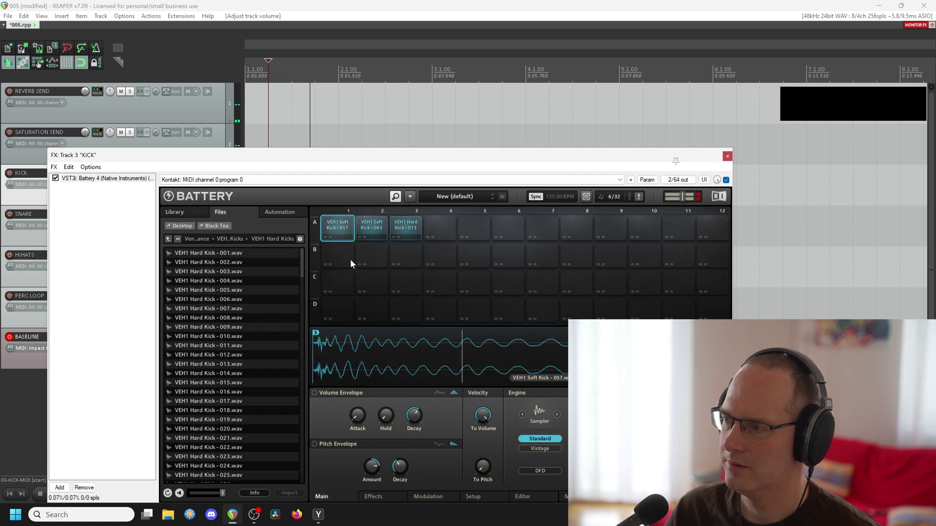
left_click(315, 393)
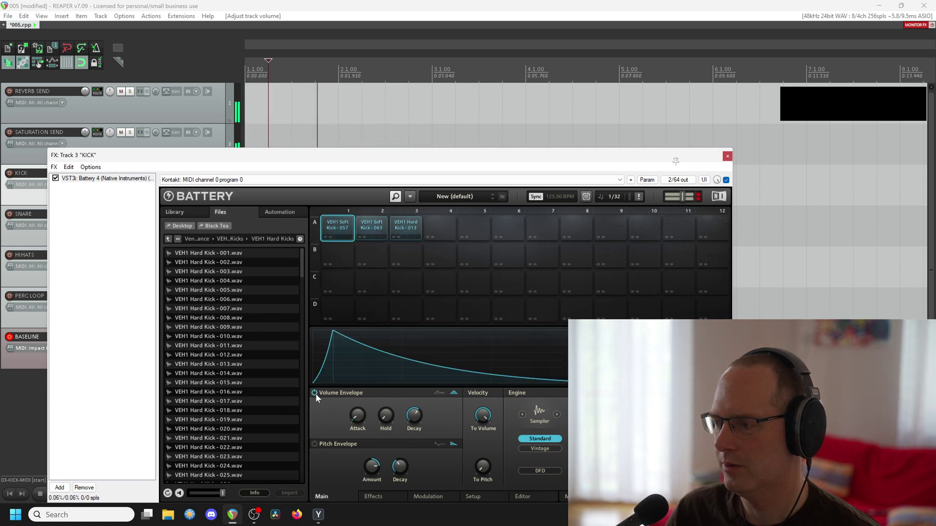
left_click(349, 395)
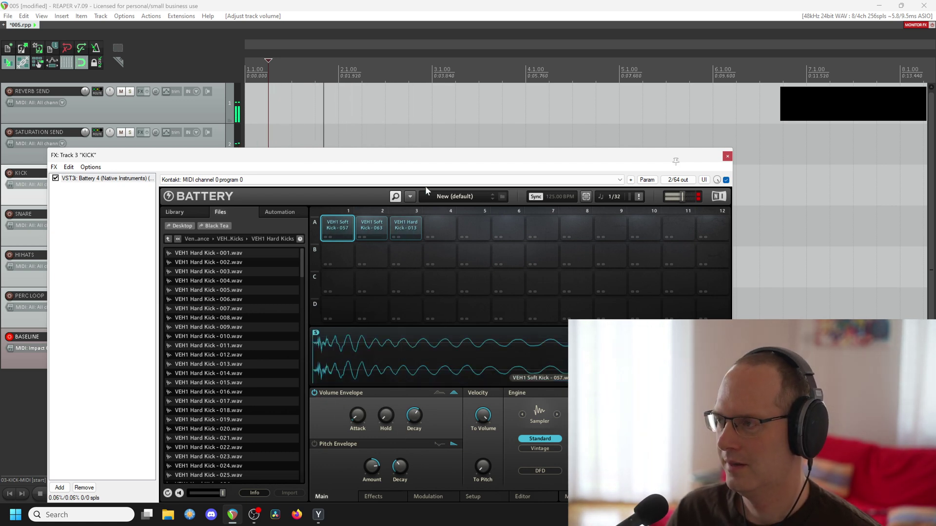
Reset the clipping indicator and close the KICK track's Battery window
left_click_drag(419, 155, 439, 111)
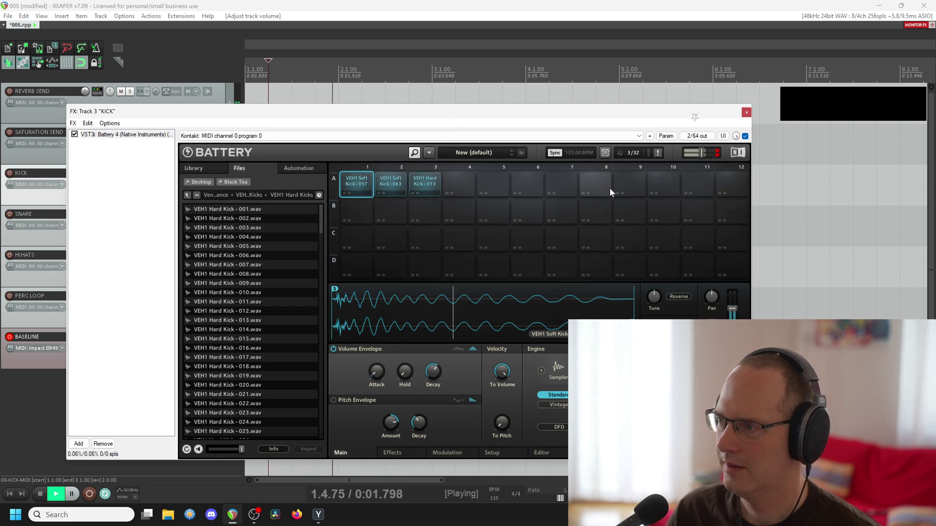
left_click(428, 183)
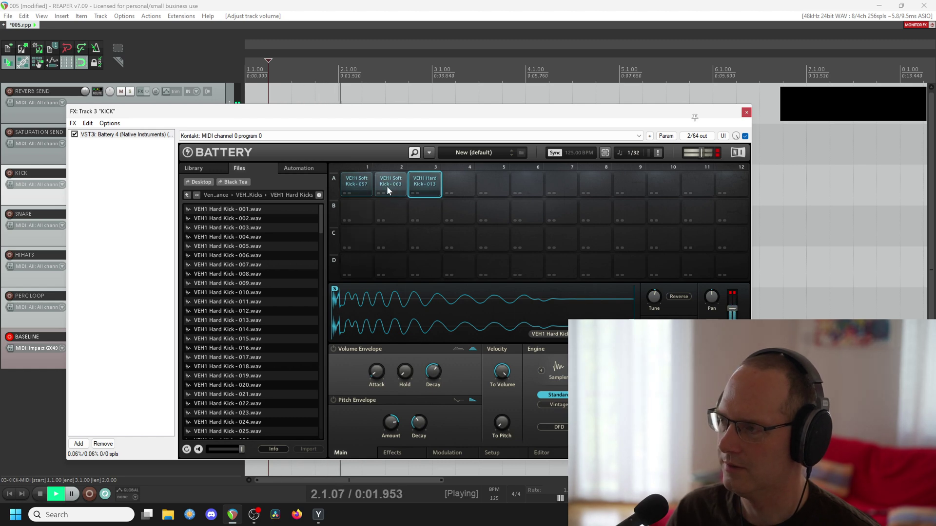
left_click(743, 316)
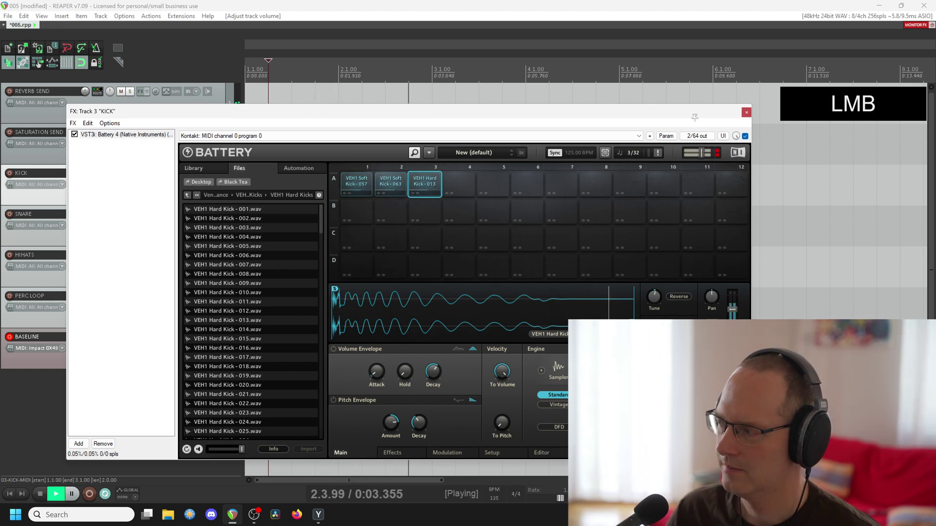
left_click(746, 112)
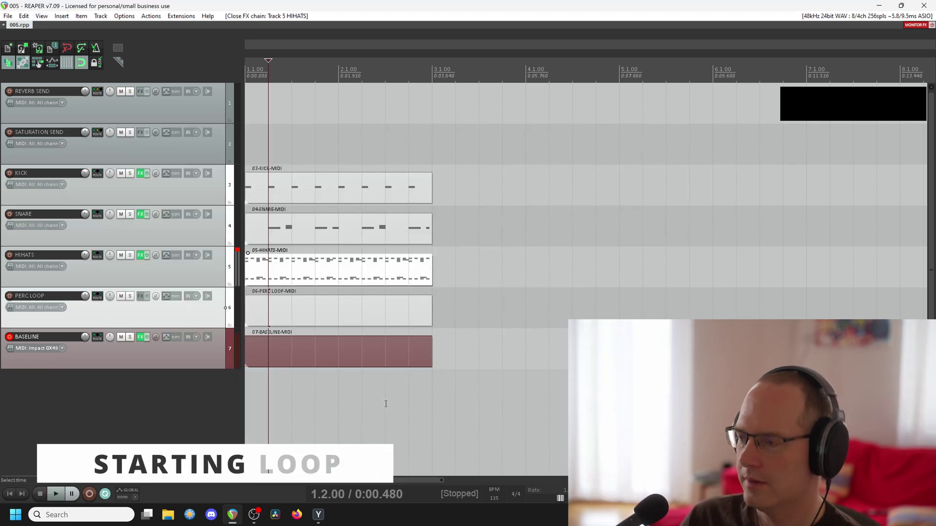
key("space")
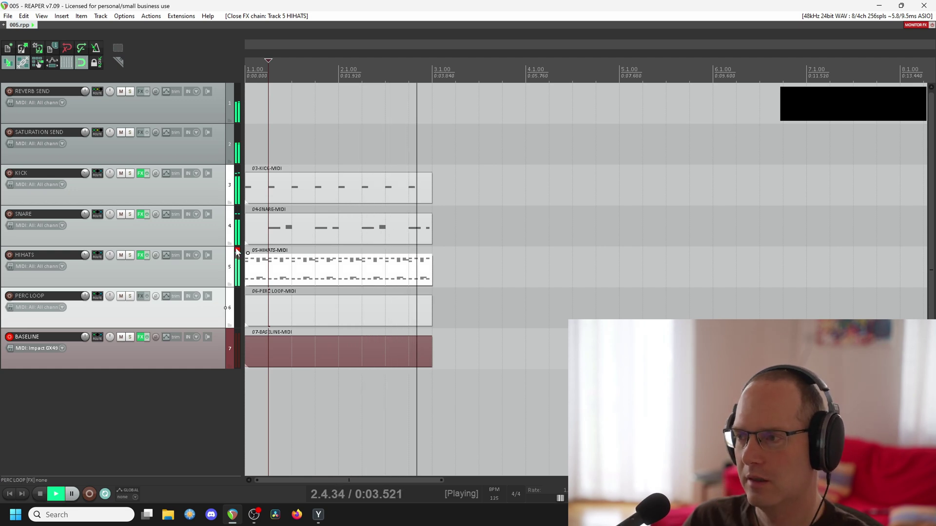
key("space")
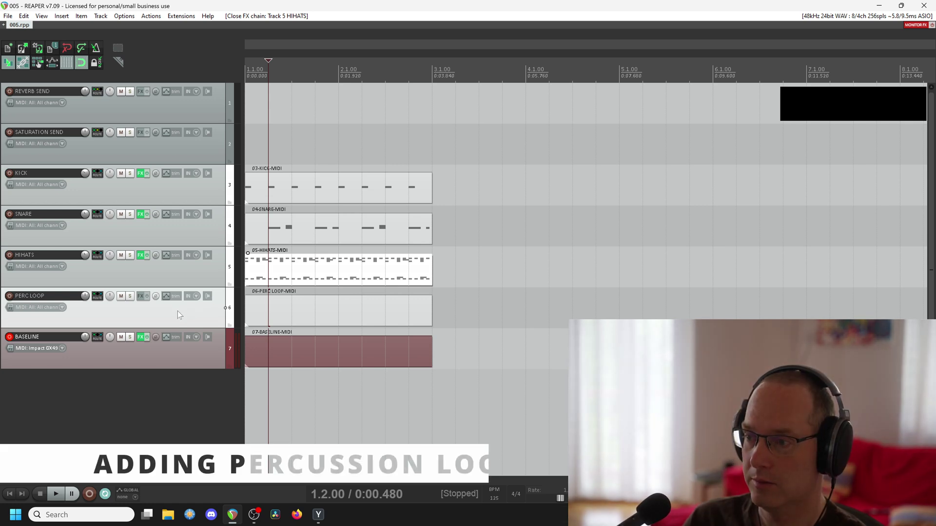
Open the Media Explorer and preview VEH2 Percussive Loops - 054.wav
left_click(42, 17)
left_click(70, 141)
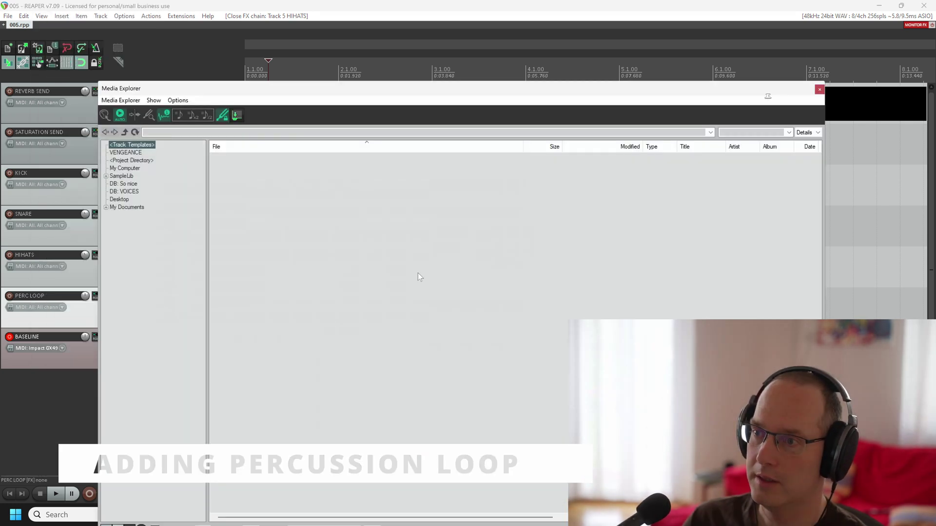
left_click_drag(305, 88, 478, 50)
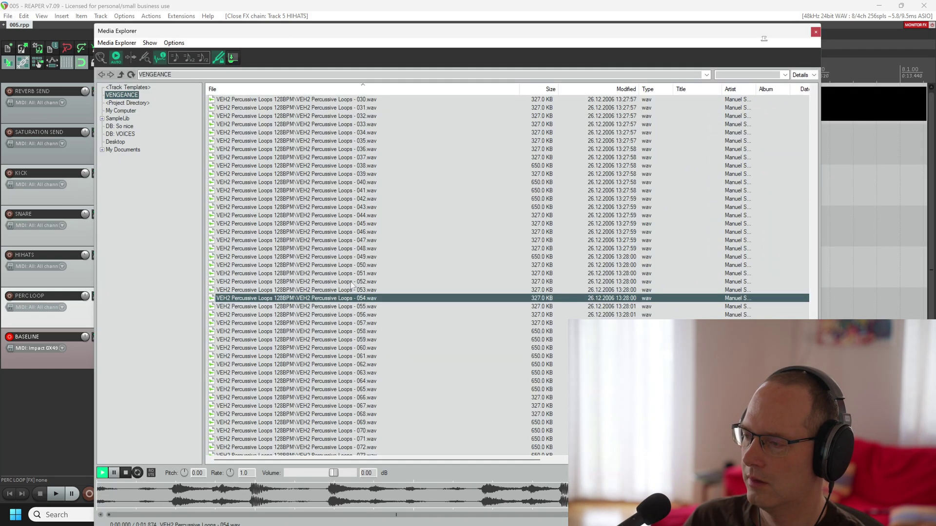
left_click(353, 283)
left_click(353, 299)
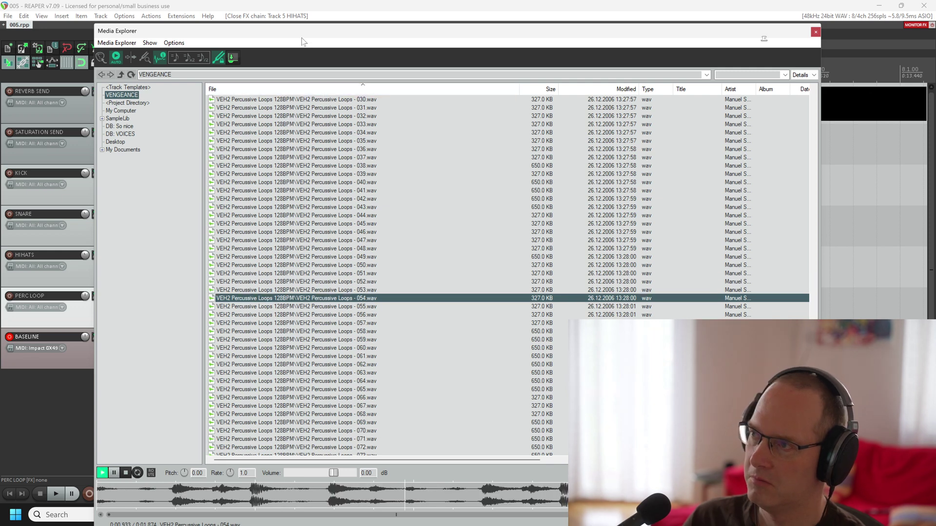
Delete the PERC LOOP MIDI item and drop loop 054 at the track's start
left_click_drag(303, 39, 654, 59)
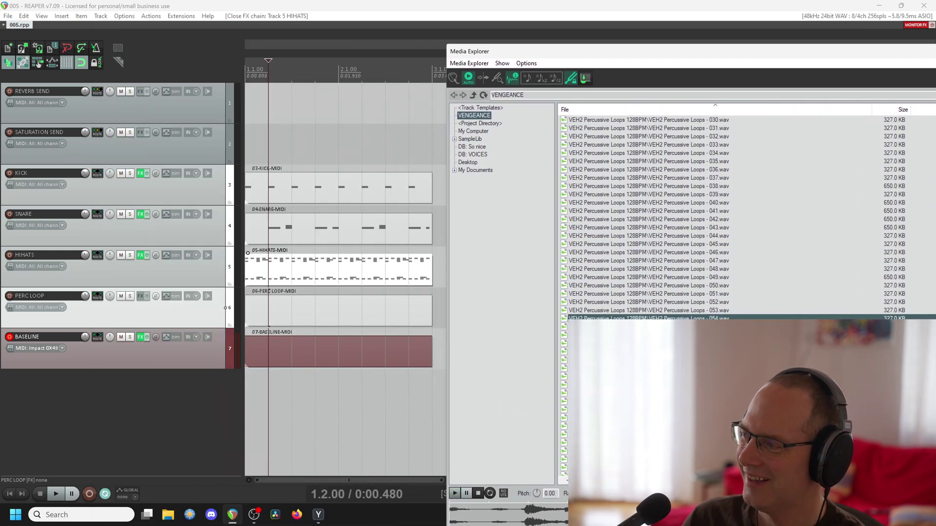
left_click(288, 306)
key("Delete")
left_click_drag(292, 307, 252, 304)
Set the loop's source tempo to 128 BPM (rate 0.977), copy it into bar 2, and play
double_click(321, 313)
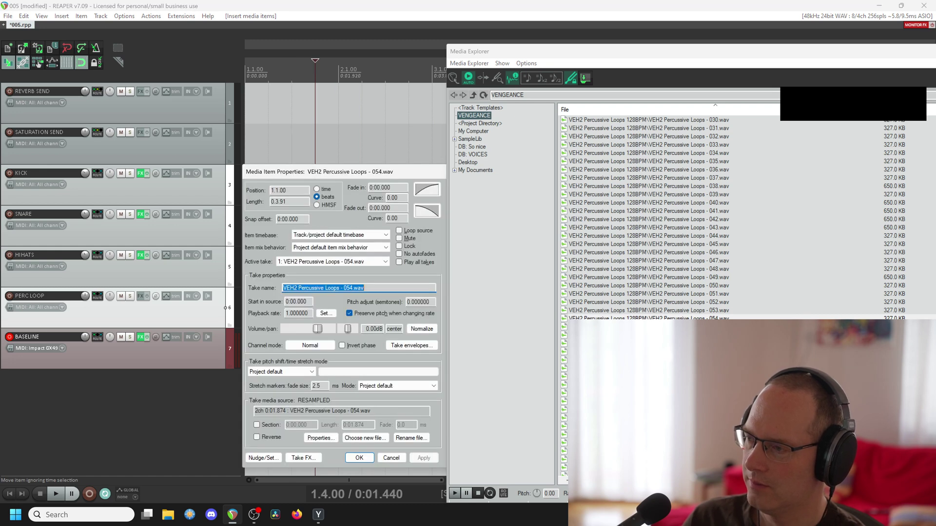
left_click_drag(384, 174, 302, 142)
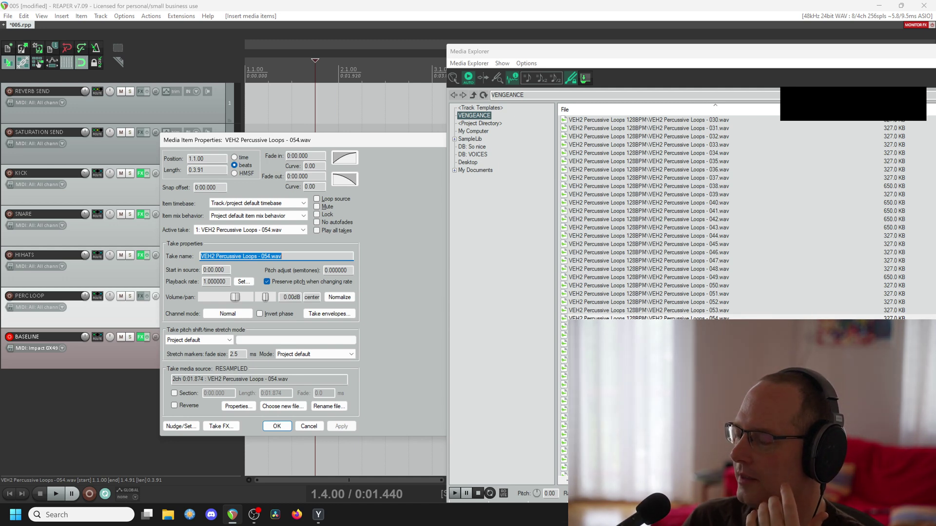
left_click(244, 282)
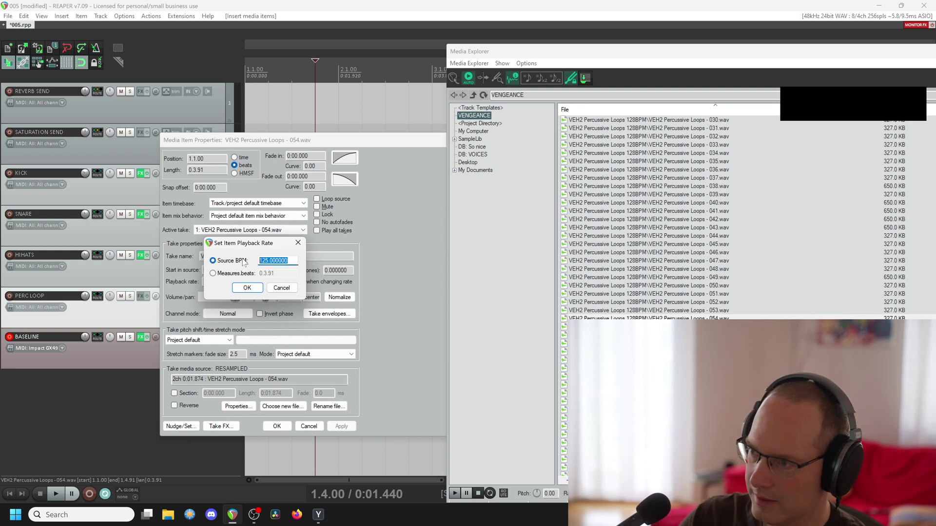
left_click(248, 287)
left_click(243, 283)
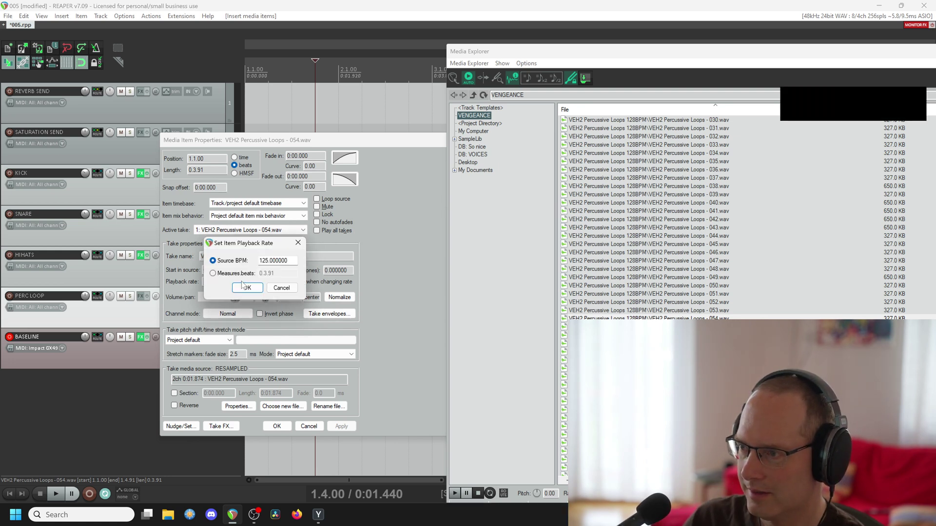
type("128")
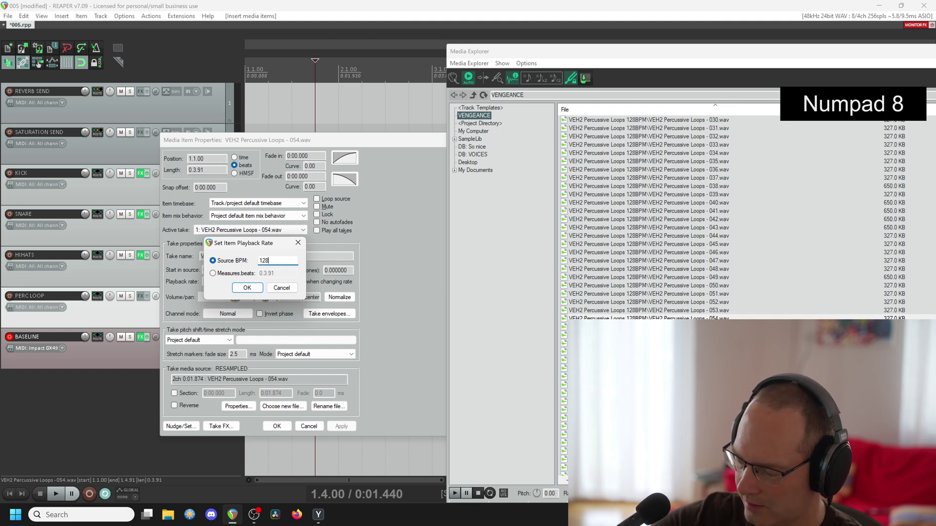
left_click(248, 287)
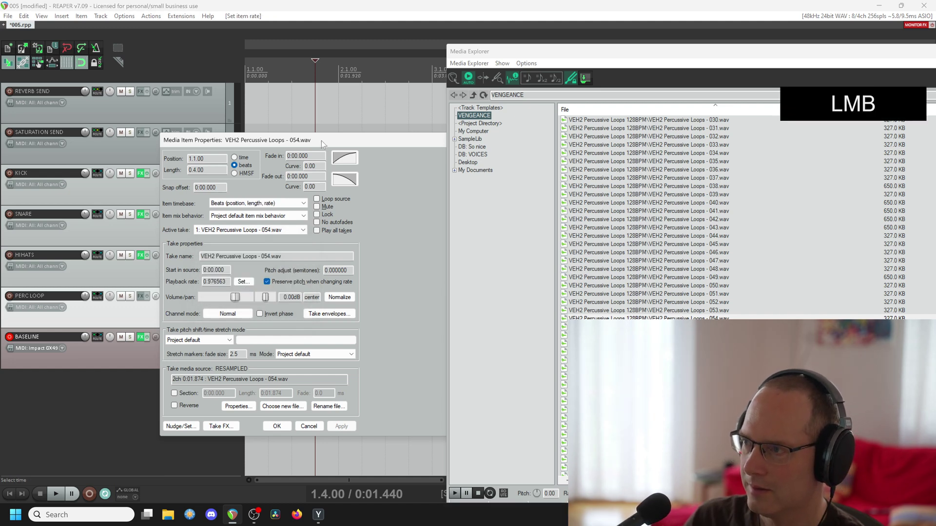
left_click_drag(352, 140, 164, 118)
left_click(89, 405)
left_click_drag(292, 312, 385, 312, "ctrl")
key("space")
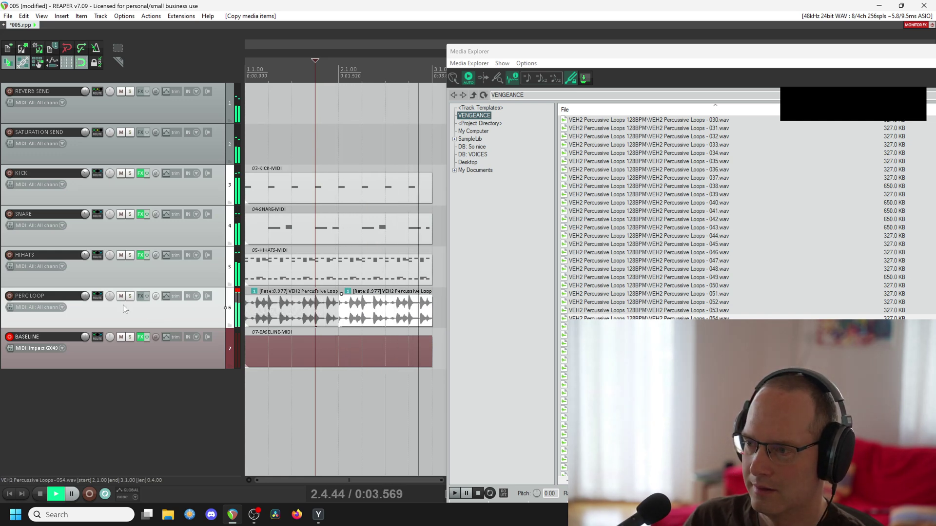
Set the PERC LOOP track volume to -10 dB
left_click(97, 296)
type("-10")
key("Return")
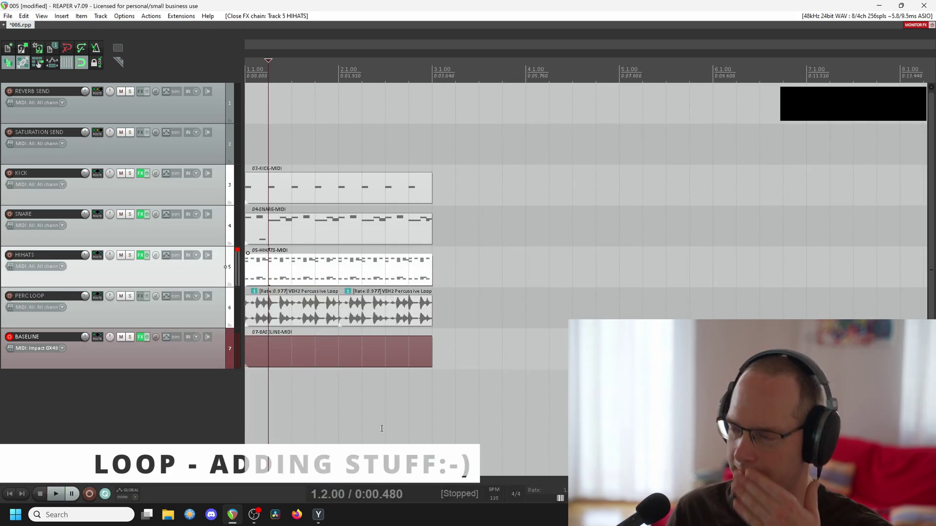
Play back the snare MIDI part in the note editor, then close it
double_click(273, 229)
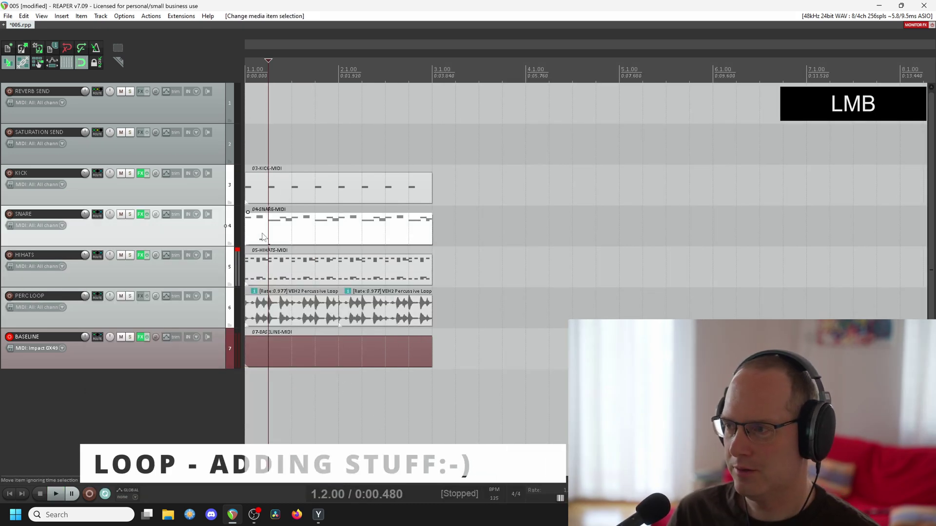
key("space")
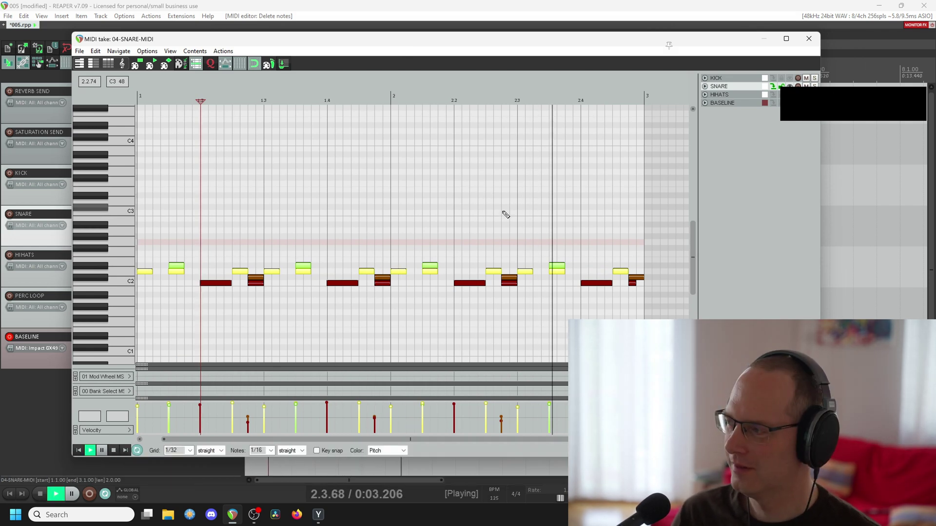
left_click(809, 41)
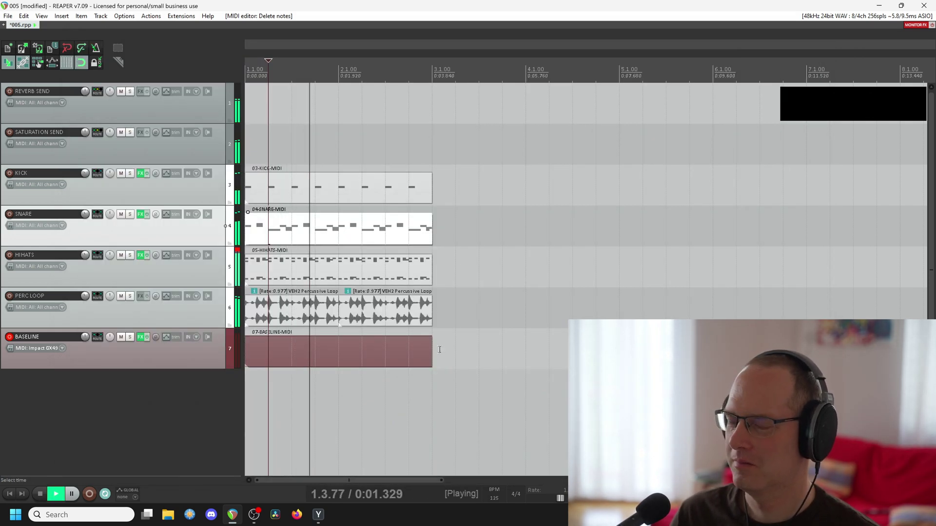
key("space")
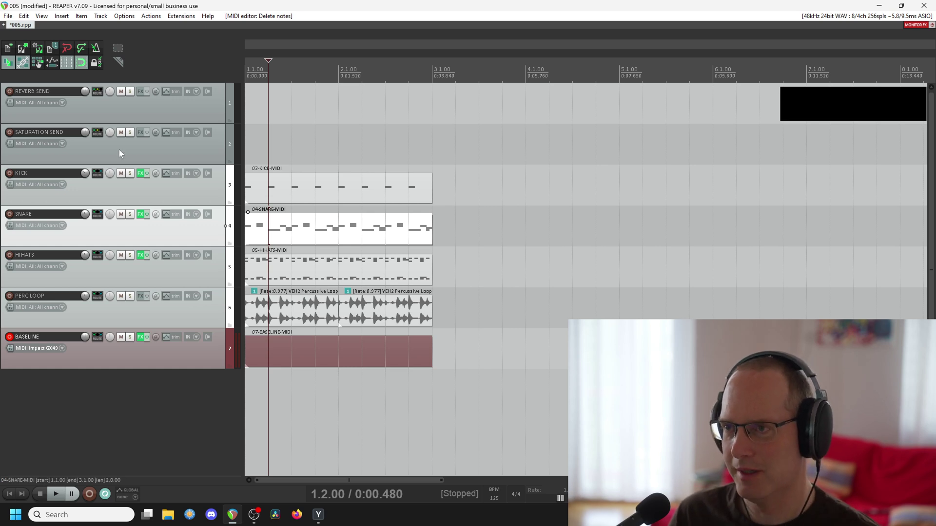
Save the project and select the BASELINE track
left_click(7, 16)
left_click(29, 59)
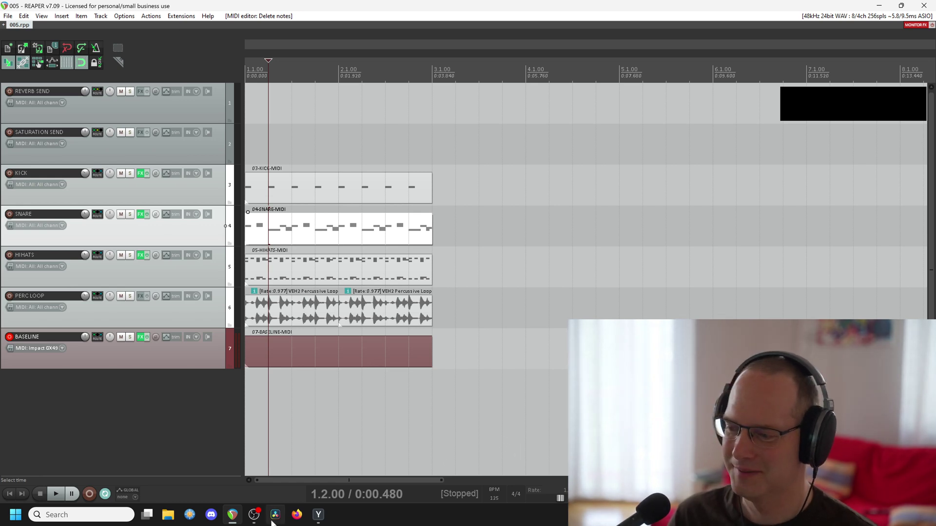
left_click(193, 350)
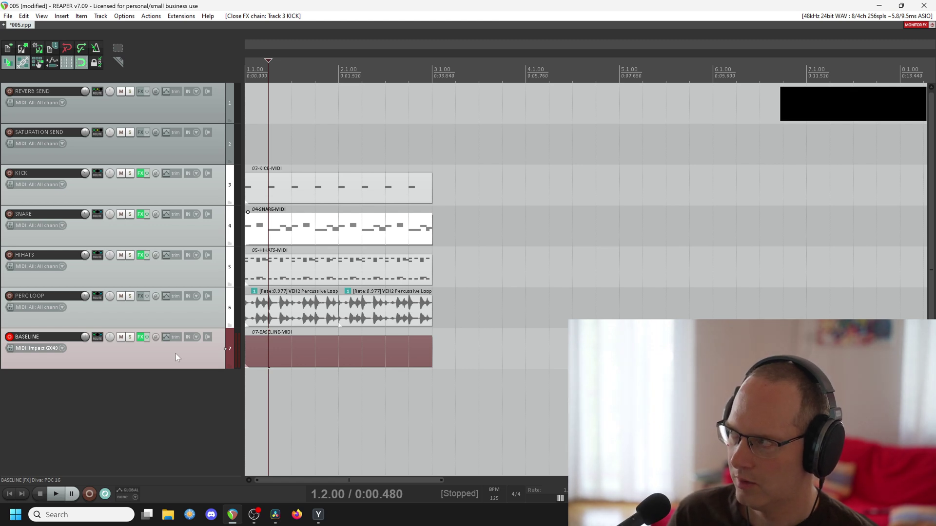
Add the Chordz plugin to the BASELINE FX chain and move it above Diva
left_click(141, 337)
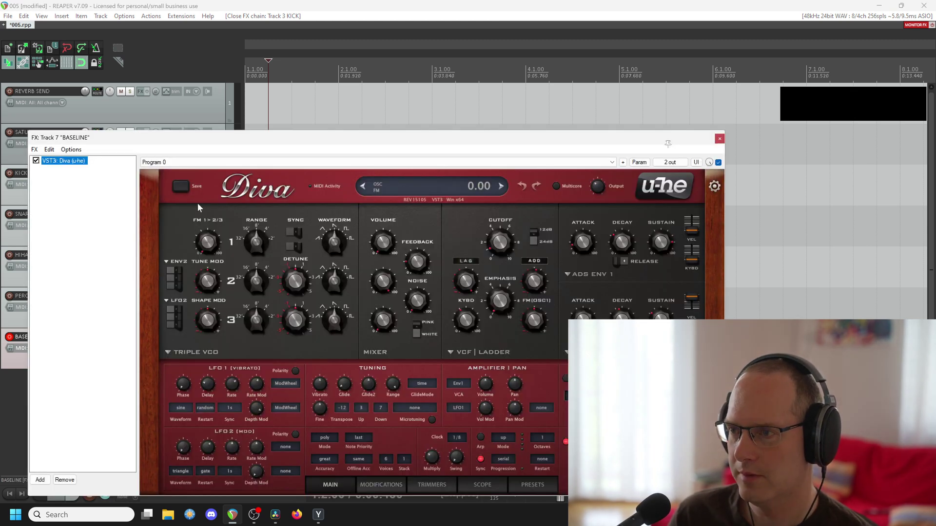
left_click_drag(199, 143, 313, 112)
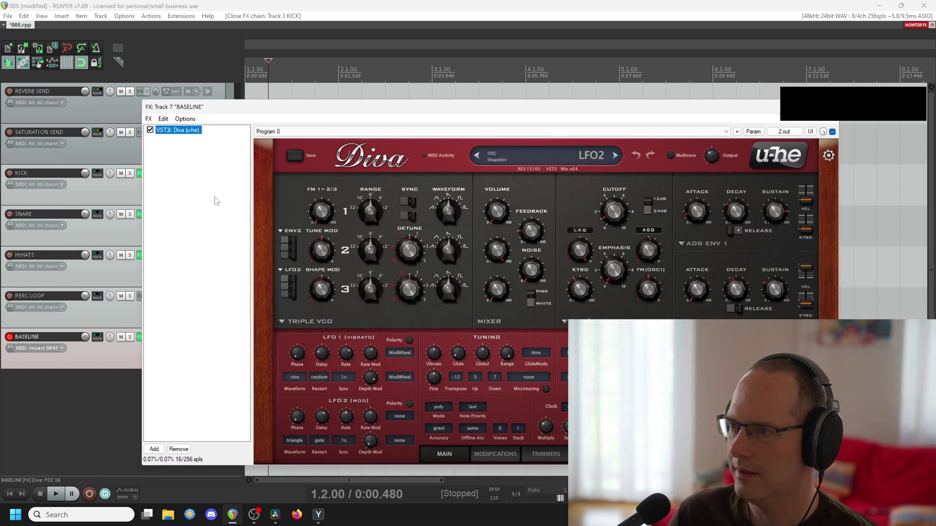
left_click(148, 120)
left_click(162, 131)
type("chor")
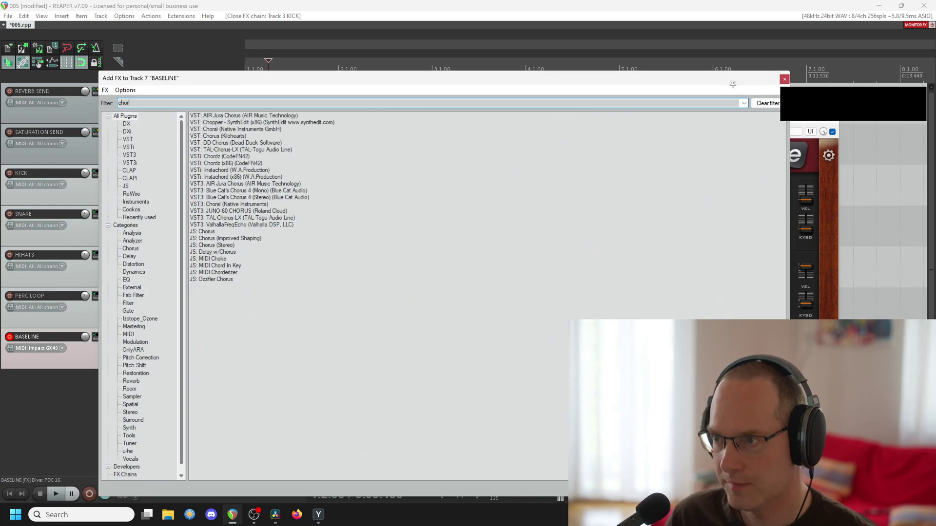
type("dz")
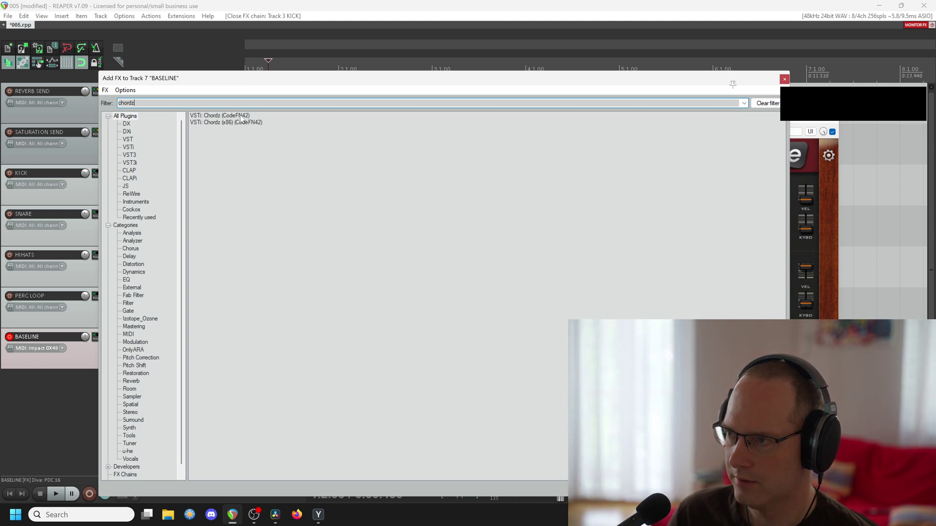
double_click(219, 116)
left_click_drag(210, 139, 209, 129)
left_click_drag(295, 114, 184, 99)
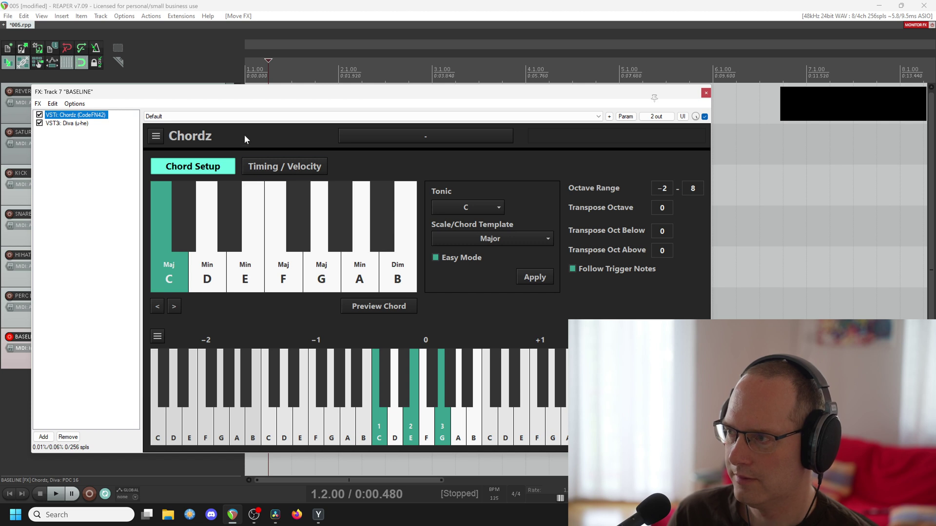
Open the Scale/Chord Template dropdown in Chordz on the BASELINE track
left_click_drag(244, 99, 291, 94)
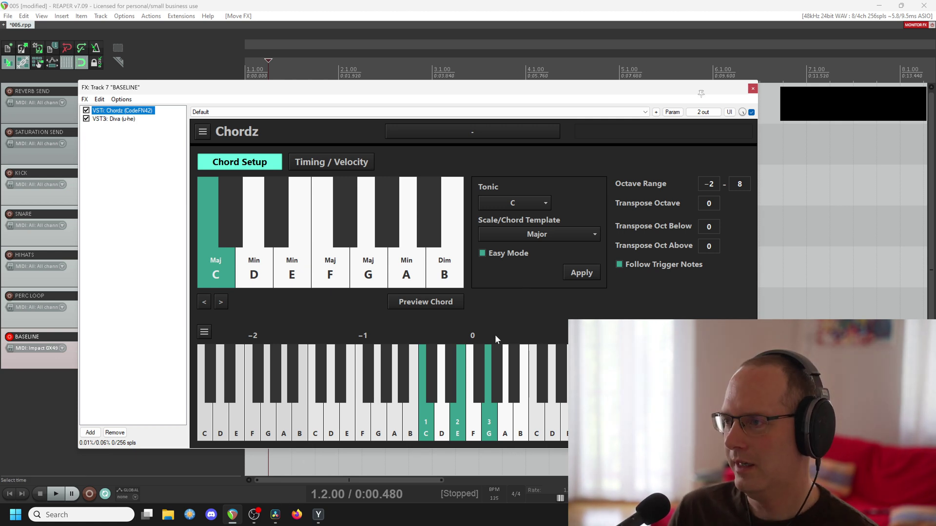
left_click_drag(281, 94, 239, 94)
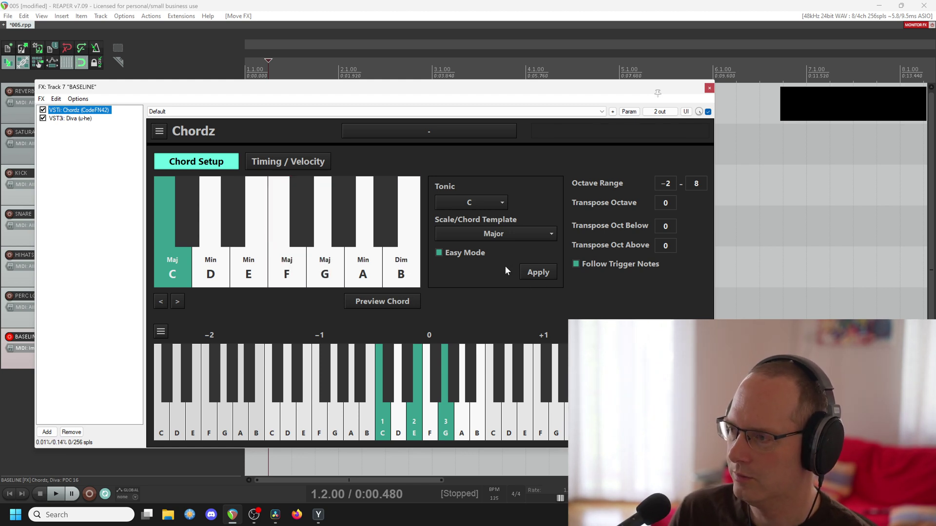
left_click(504, 234)
Apply Chordz's Scale Only: Minor template on tonic A and play the bass setup
mouse_move(482, 417)
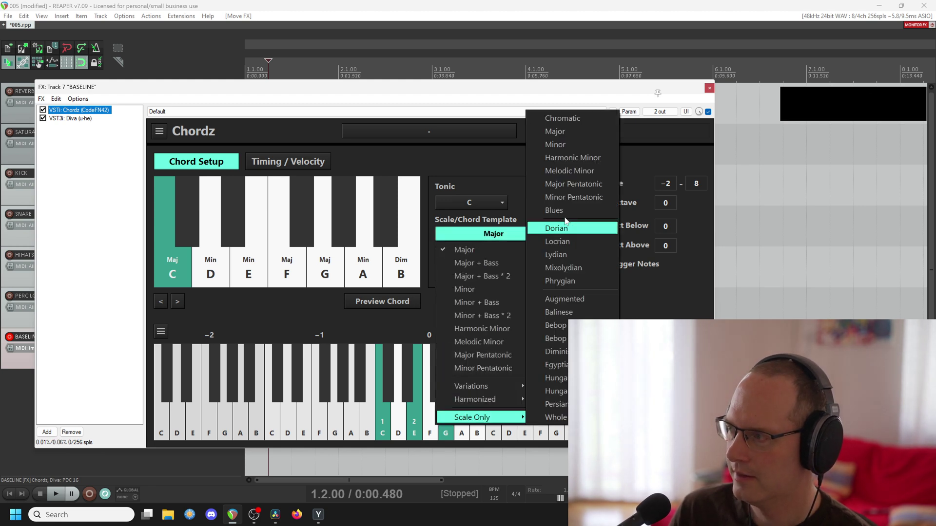
left_click(558, 145)
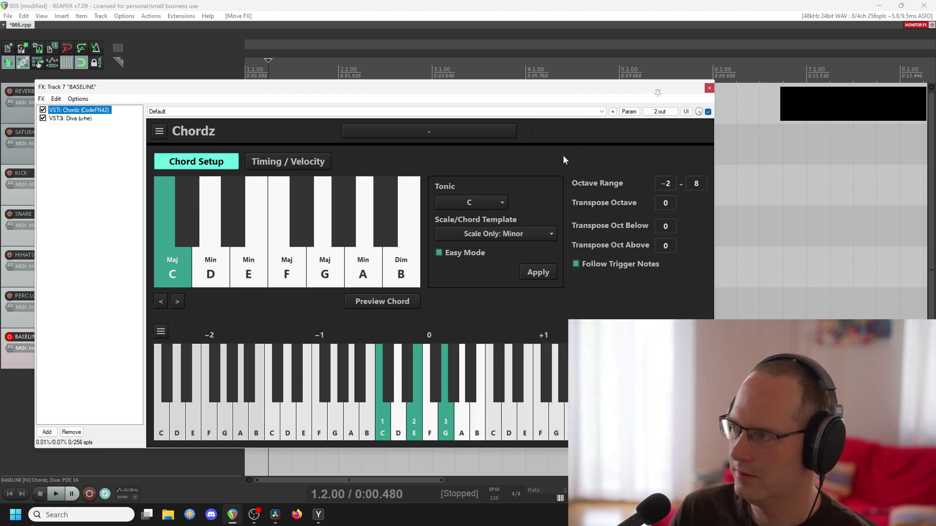
left_click(544, 273)
left_click(405, 319)
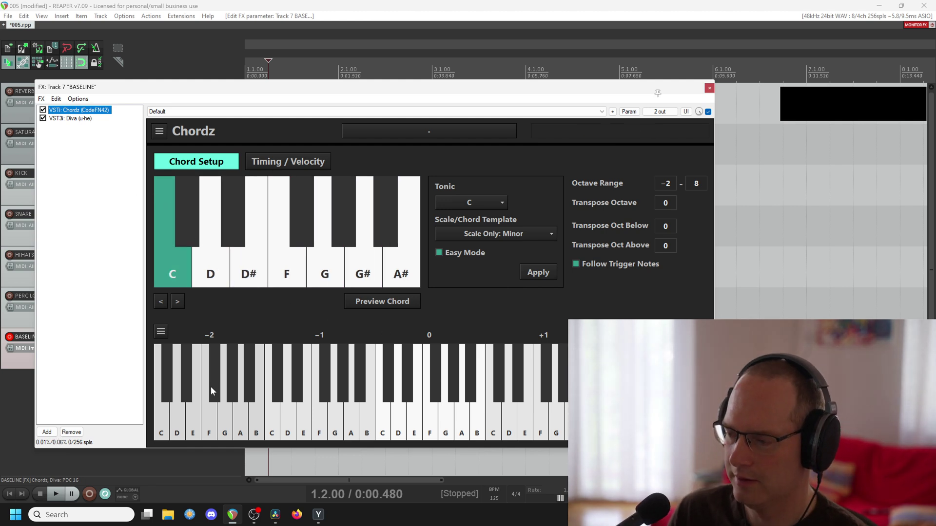
left_click_drag(409, 86, 468, 91)
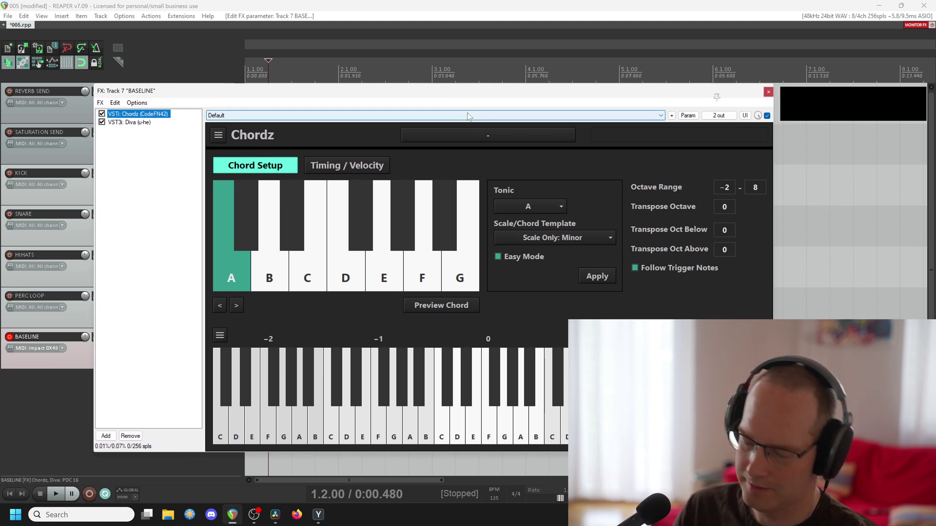
key("space")
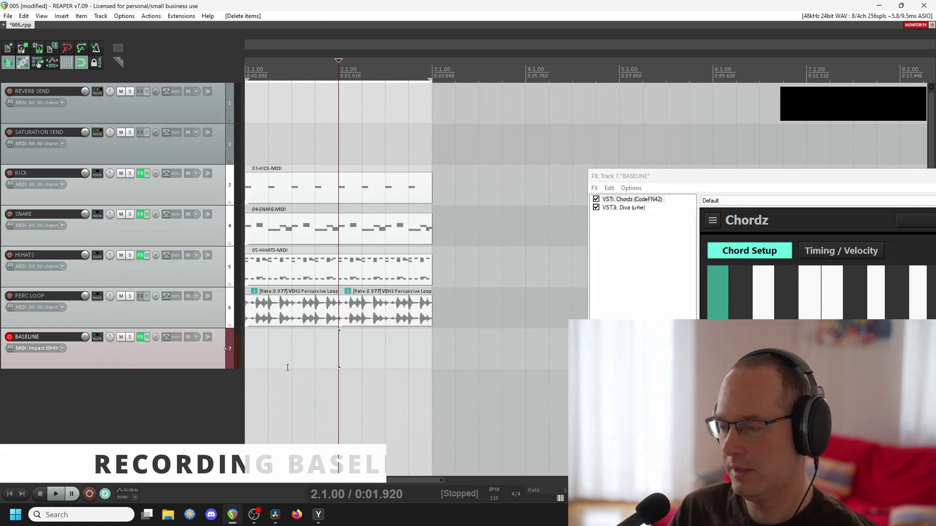
Record a bass line on BASELINE over a bars 1–2 time selection
left_click(403, 104)
left_click(455, 98)
left_click_drag(432, 80, 246, 80)
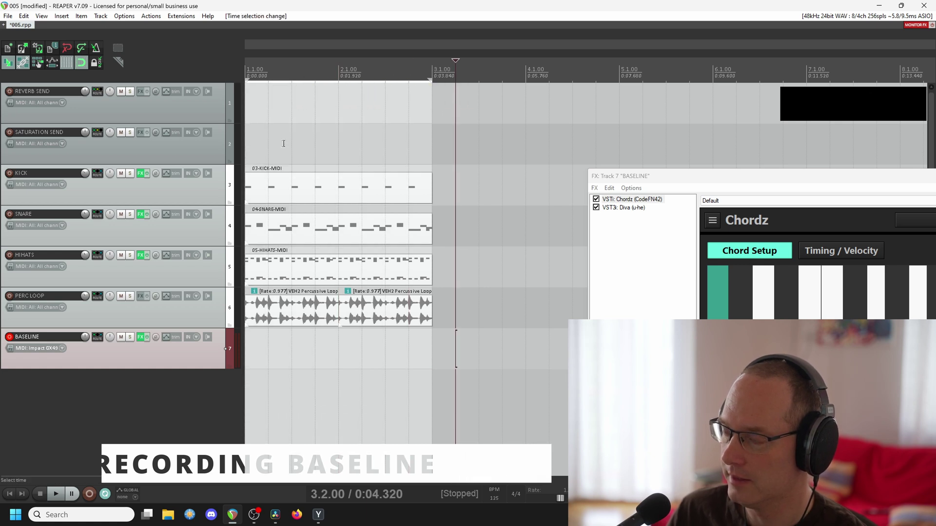
left_click(88, 494)
left_click(88, 495)
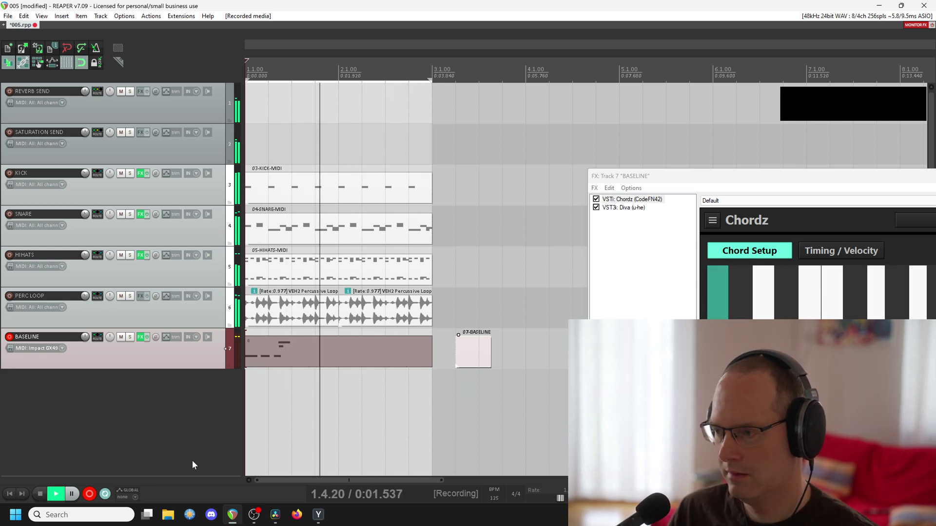
key("space")
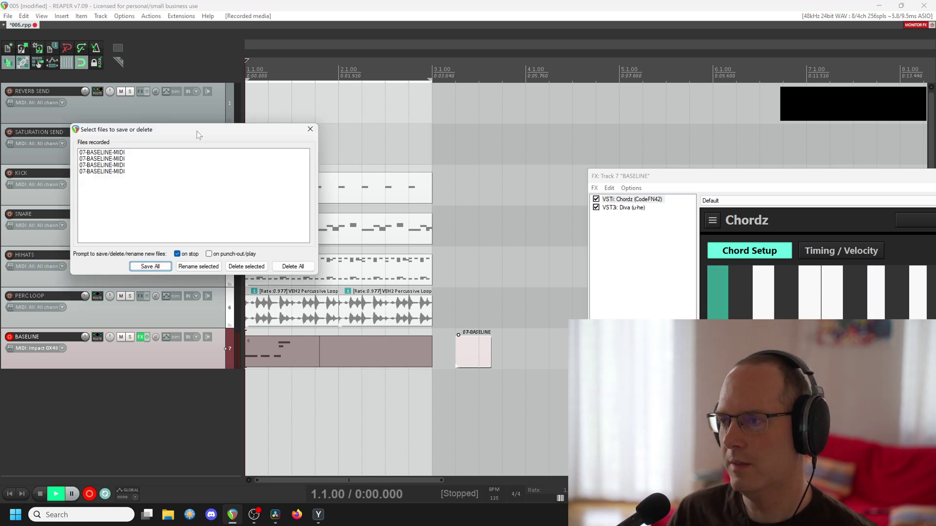
Save all four recorded takes, then crop the item to take 3
left_click_drag(197, 133, 280, 148)
left_click(233, 280)
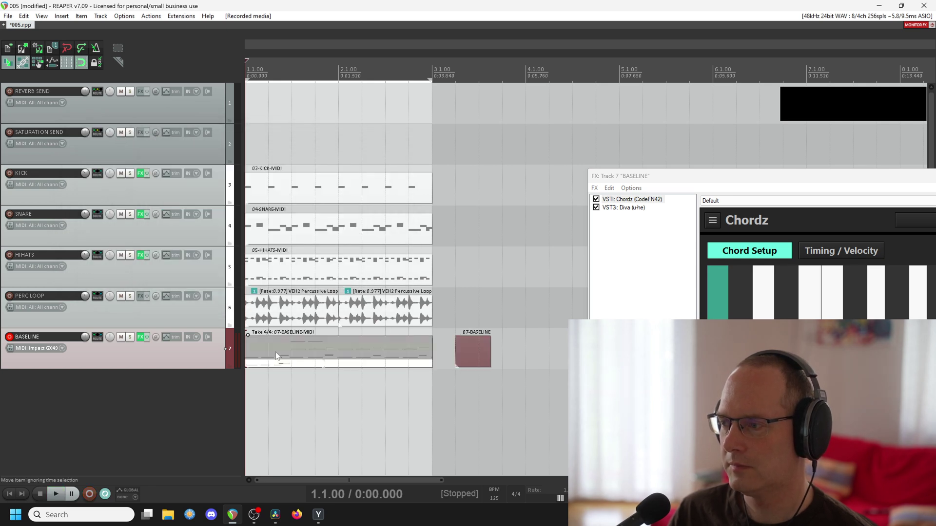
left_click(309, 359)
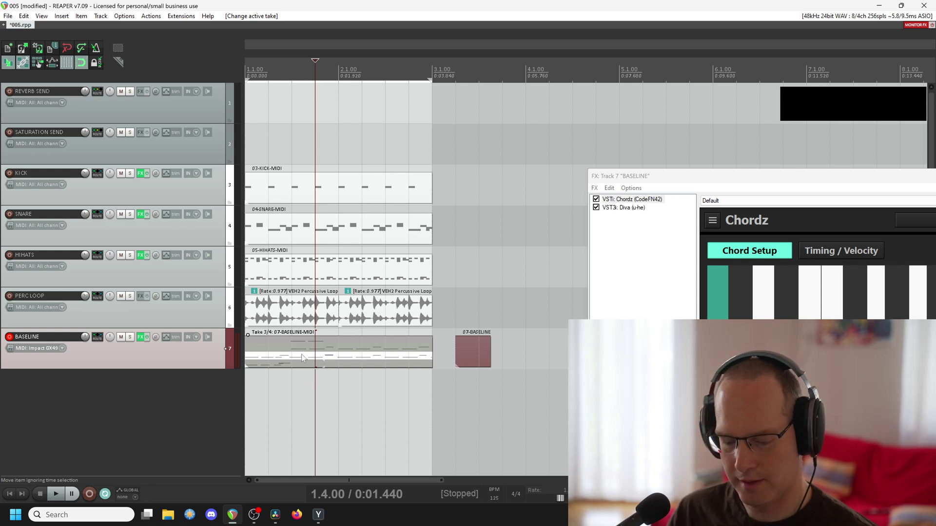
key("alt+shift+t")
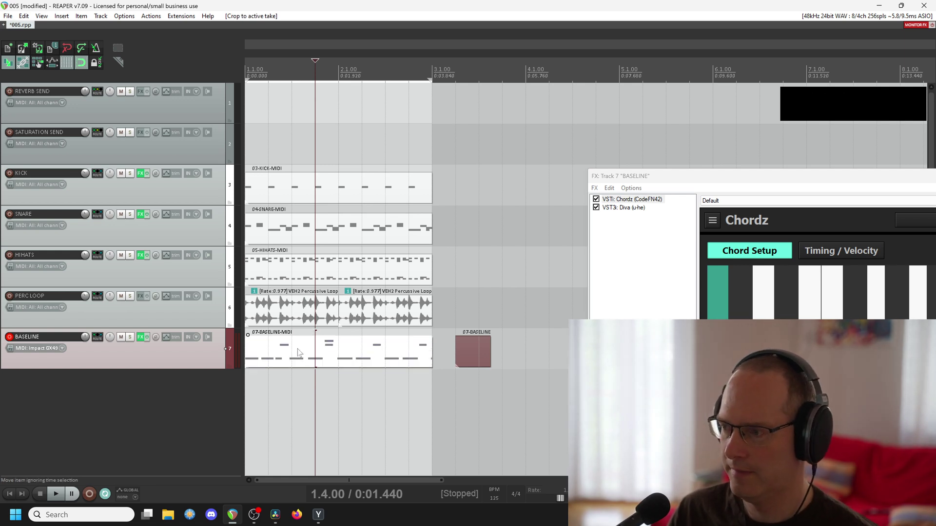
Open the bass part in a maximized MIDI editor and quantize its notes
left_click(298, 350)
double_click(295, 351)
scroll(283, 288, "up", 3)
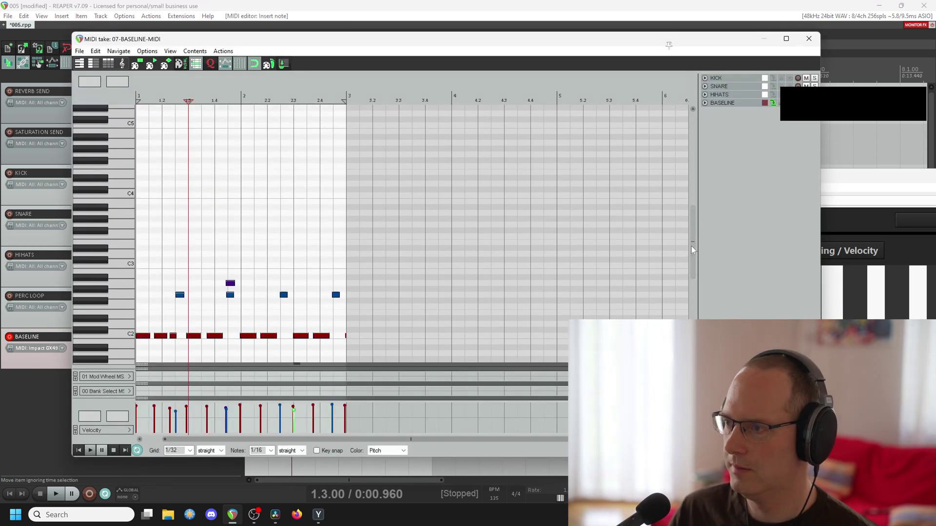
double_click(420, 39)
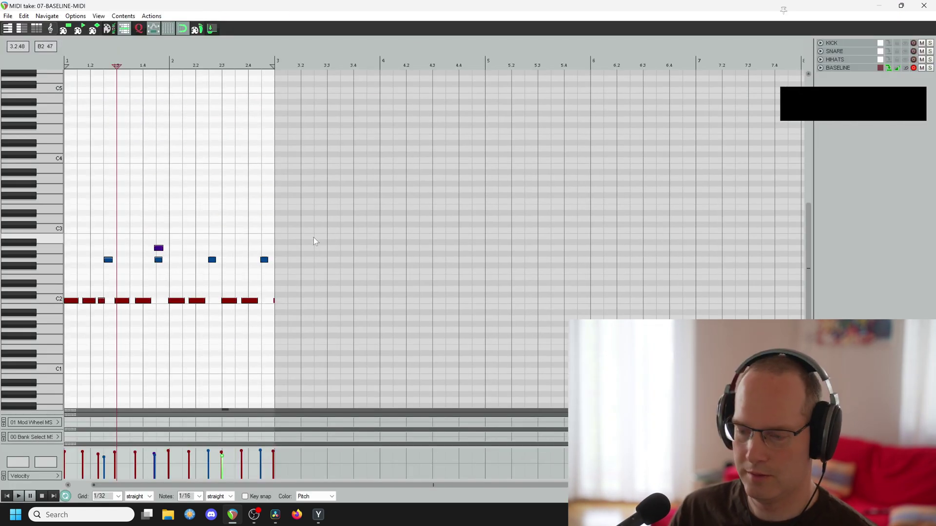
key("ctrl+q")
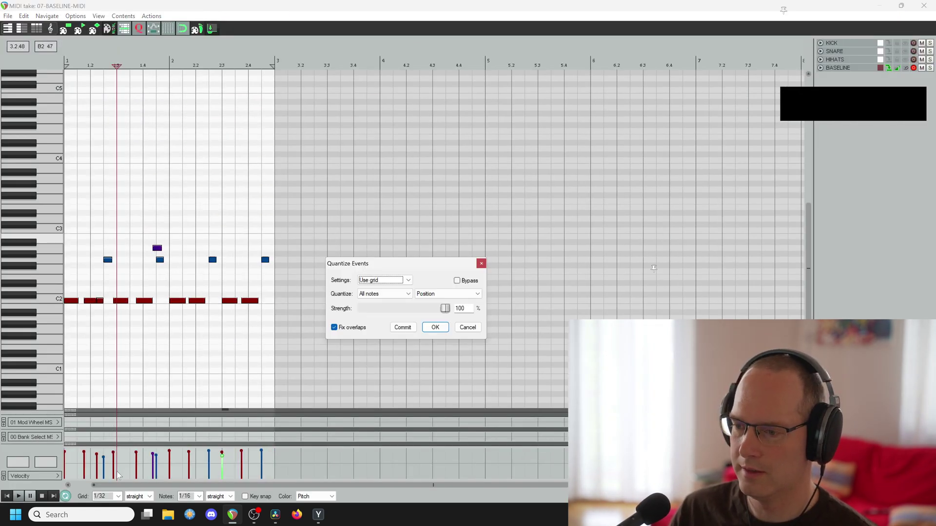
left_click(429, 330)
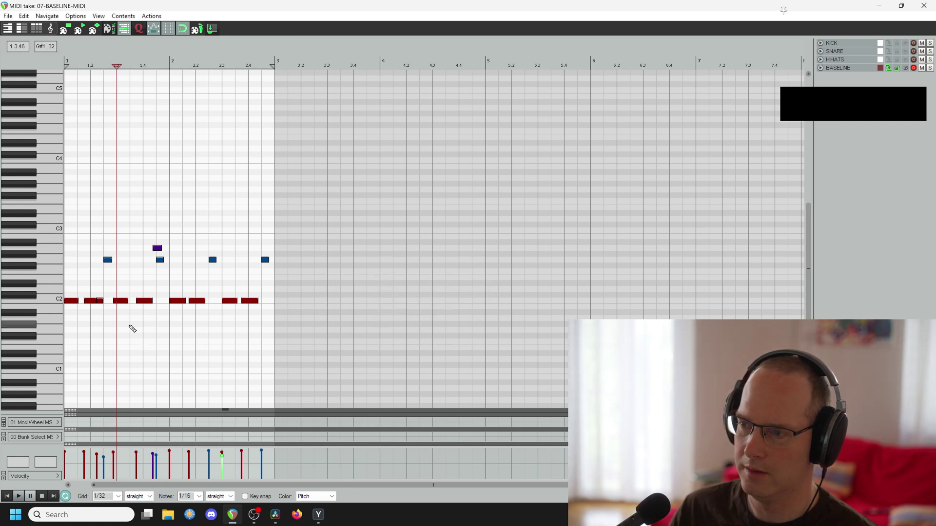
Quantize the bassline to a 1/16 grid and play the loop
scroll(114, 325, "up", 3)
scroll(115, 325, "up", 1)
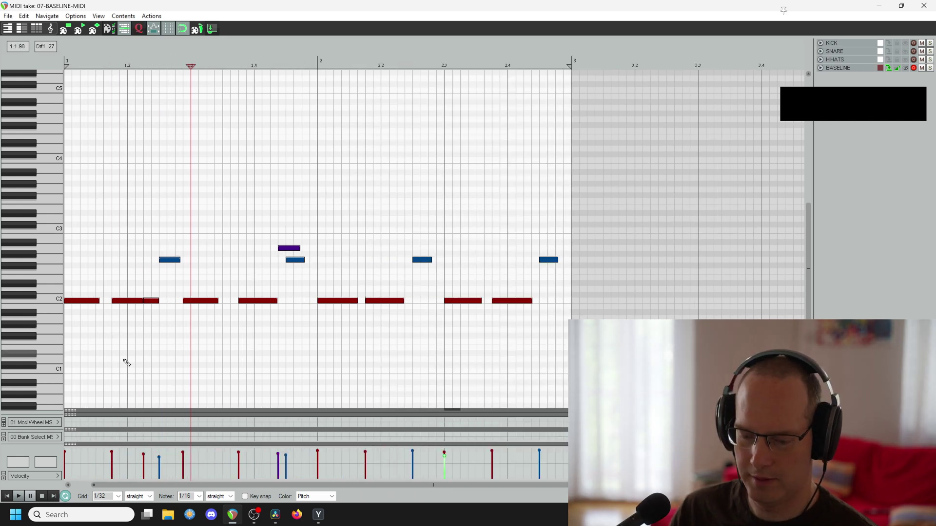
left_click(118, 496)
left_click(100, 450)
key("q")
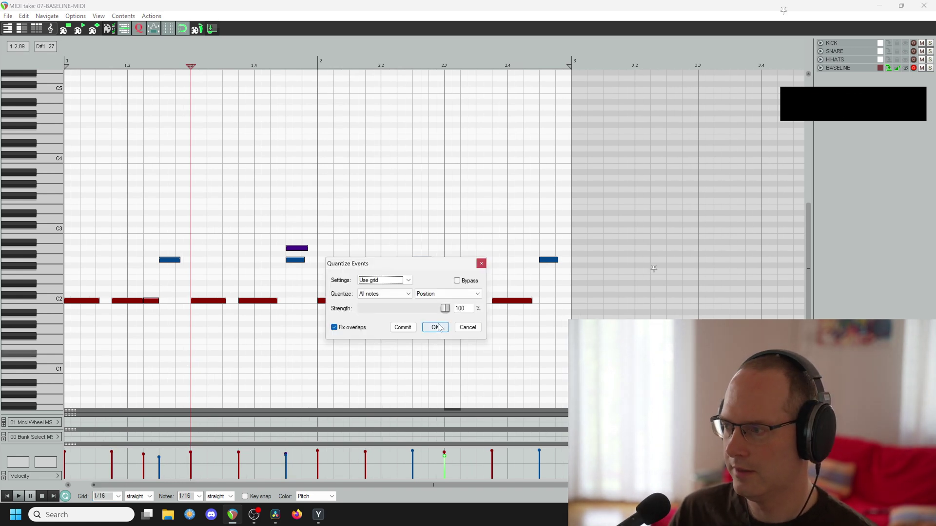
left_click(435, 327)
key("space")
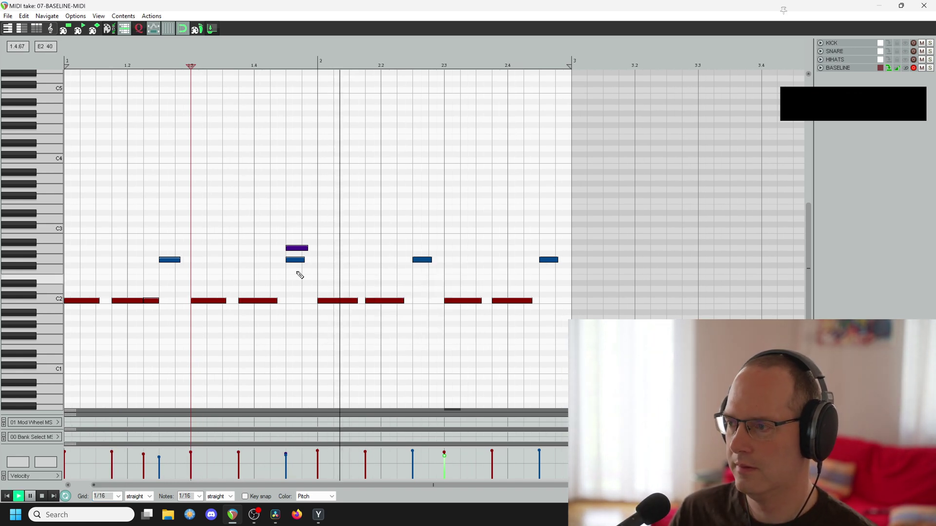
Remove stray notes, fix C2 lengths, redraw a longer C2 at beat 2.3, and close the editor
key("ctrl+z")
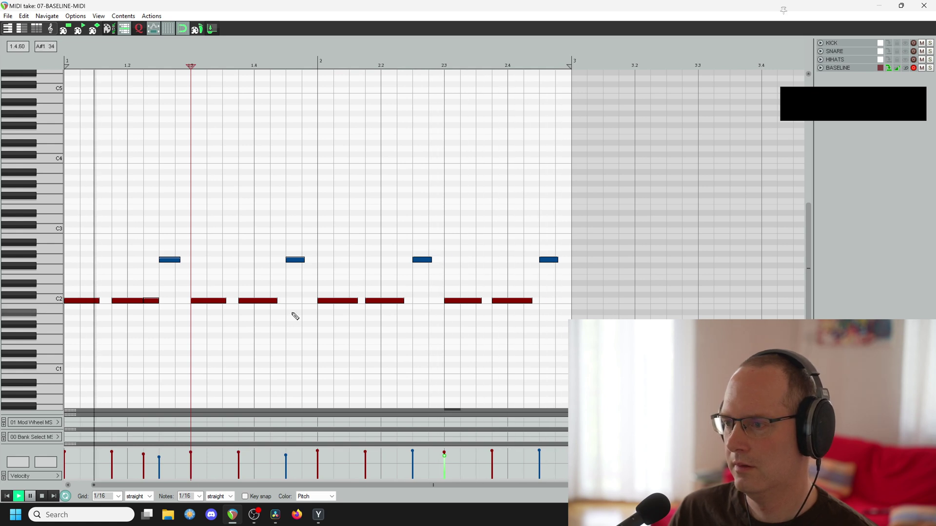
double_click(151, 300)
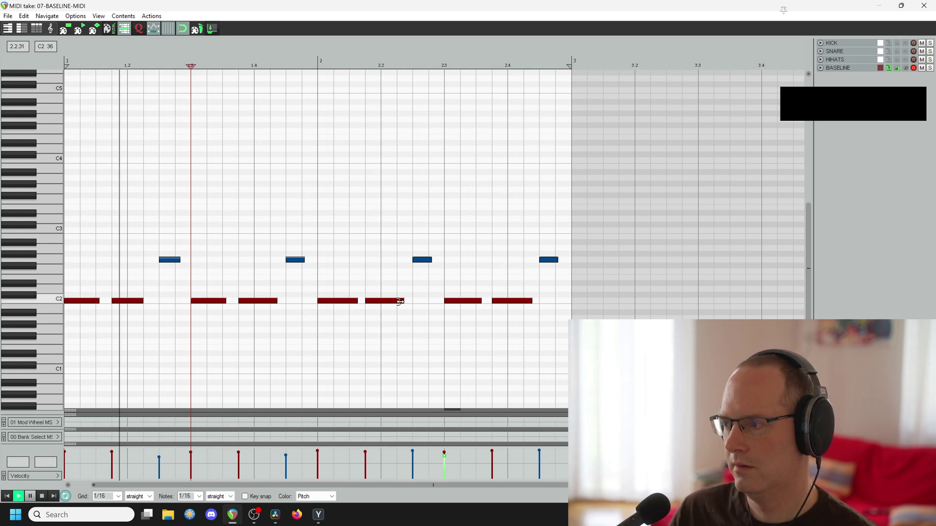
left_click_drag(399, 302, 396, 302)
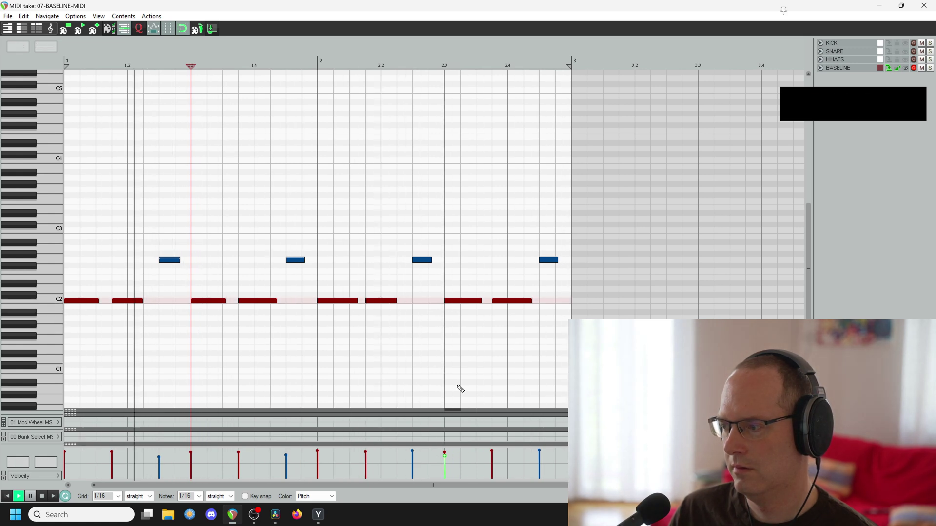
left_click(459, 301)
key("Delete")
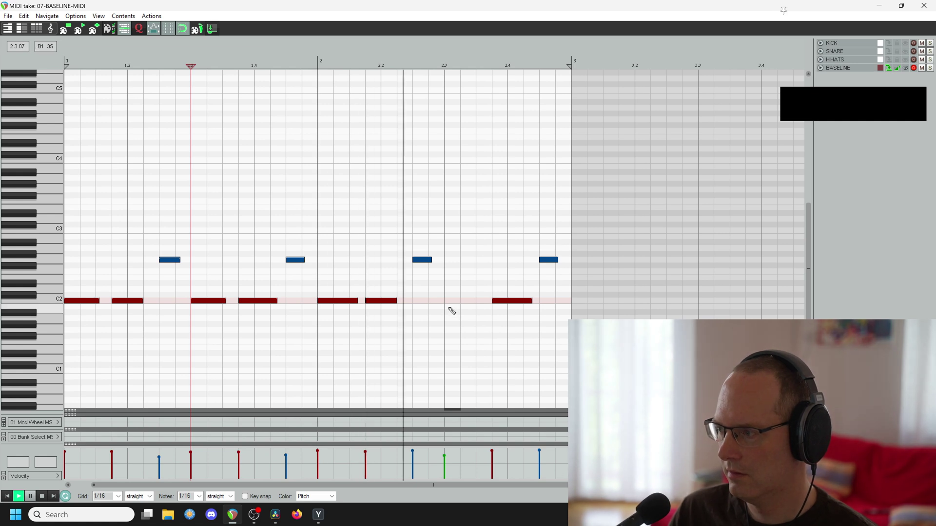
double_click(451, 306)
left_click_drag(445, 306, 477, 307)
left_click_drag(808, 268, 808, 314)
right_click(502, 356)
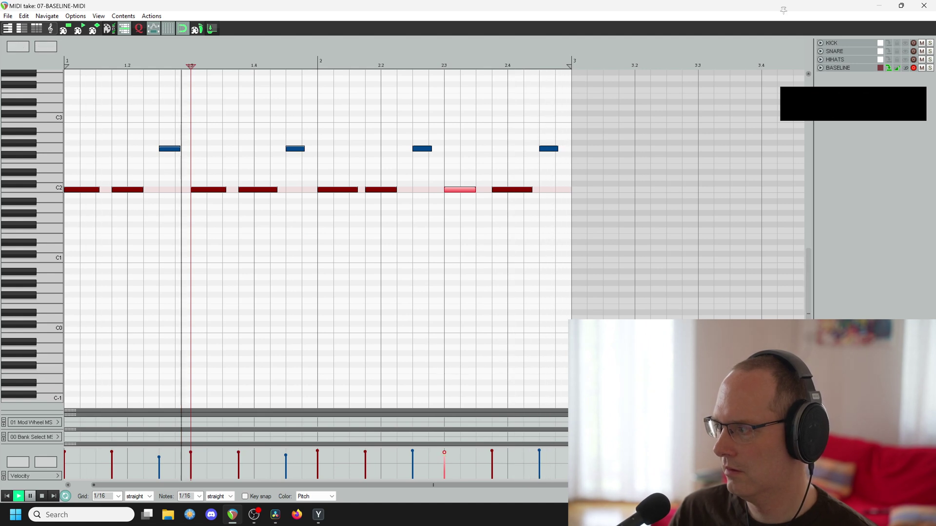
left_click_drag(809, 283, 808, 239)
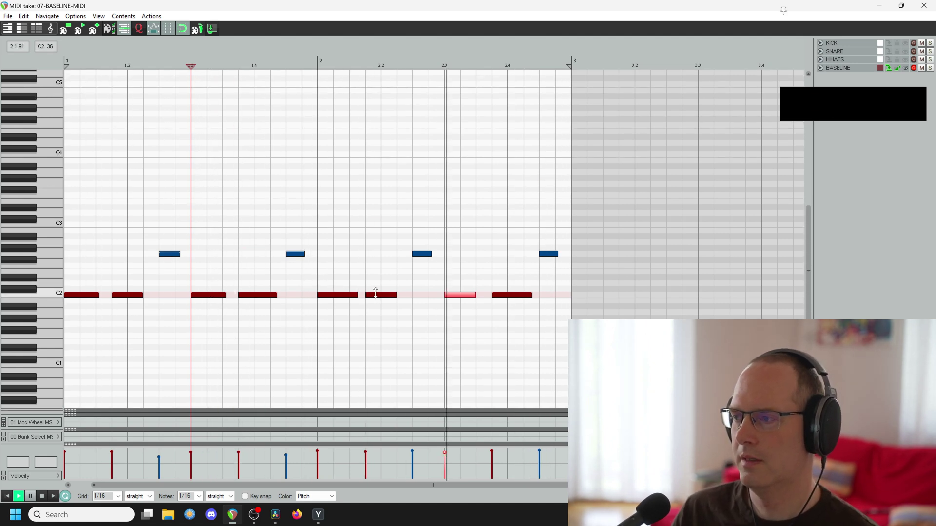
key("Escape")
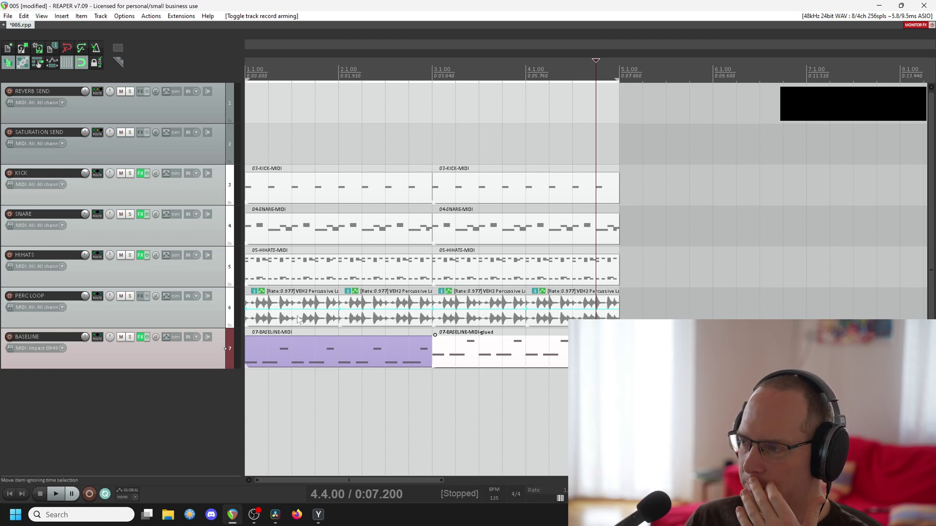
left_click(283, 277)
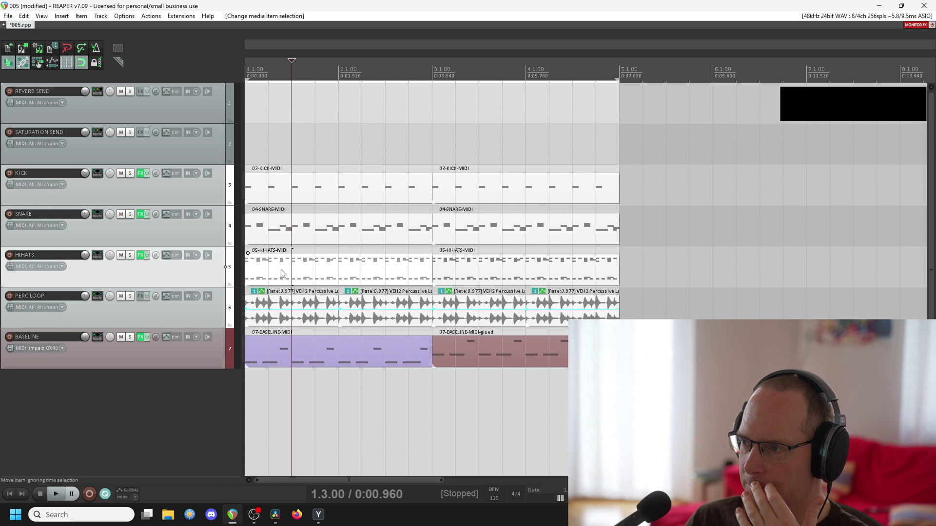
left_click(462, 268)
left_click(401, 272)
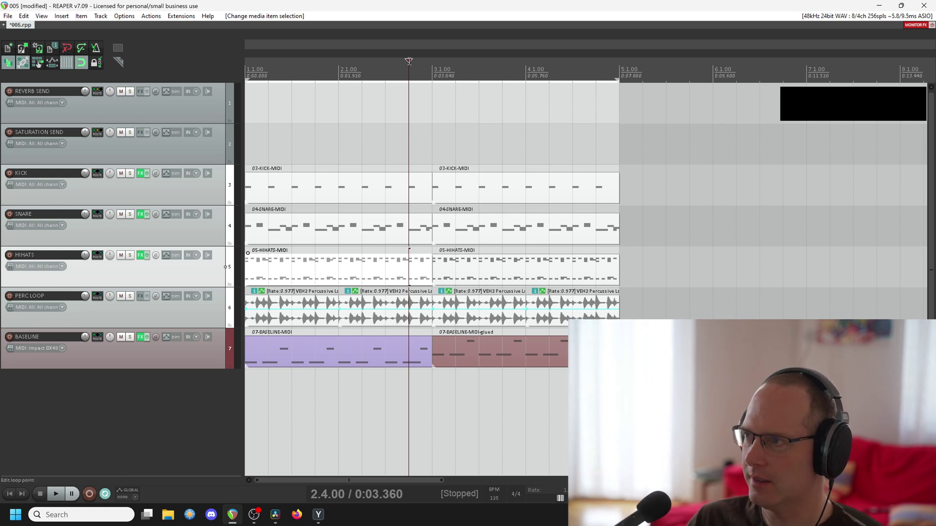
left_click(15, 494)
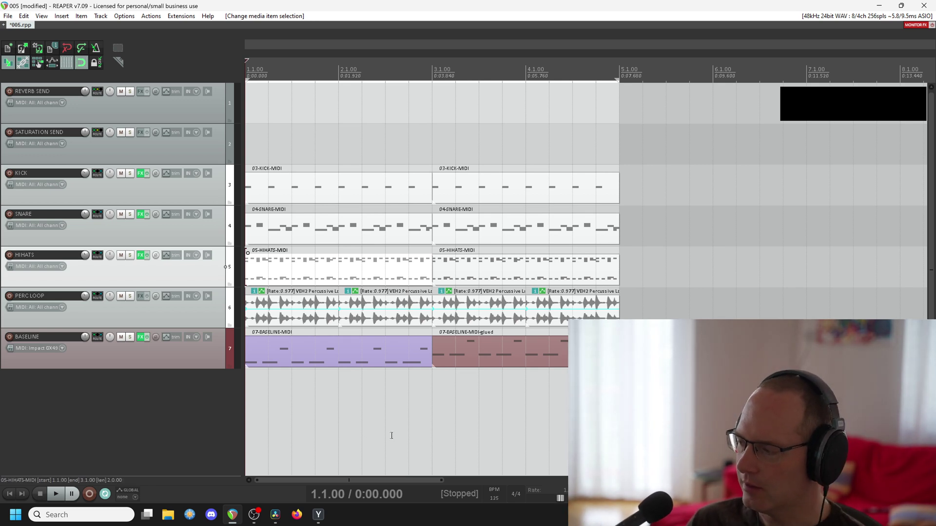
key("space")
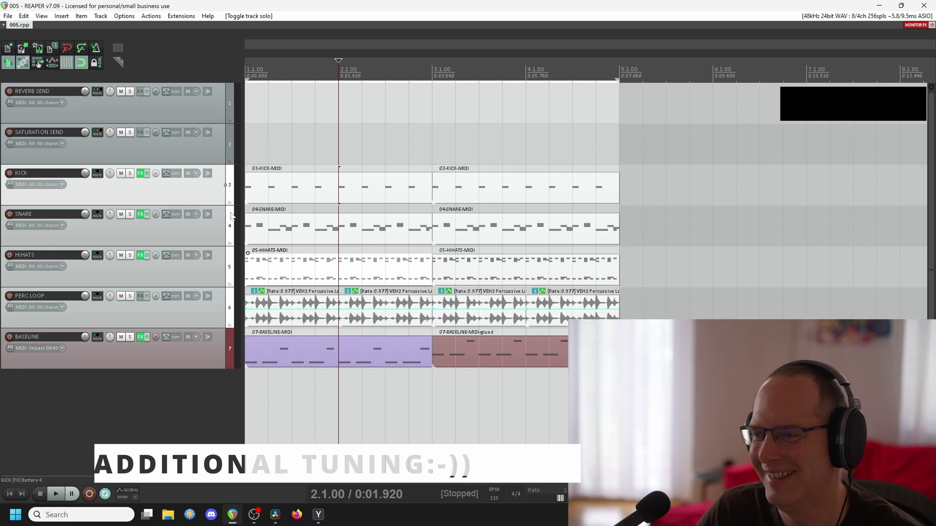
left_click(141, 174)
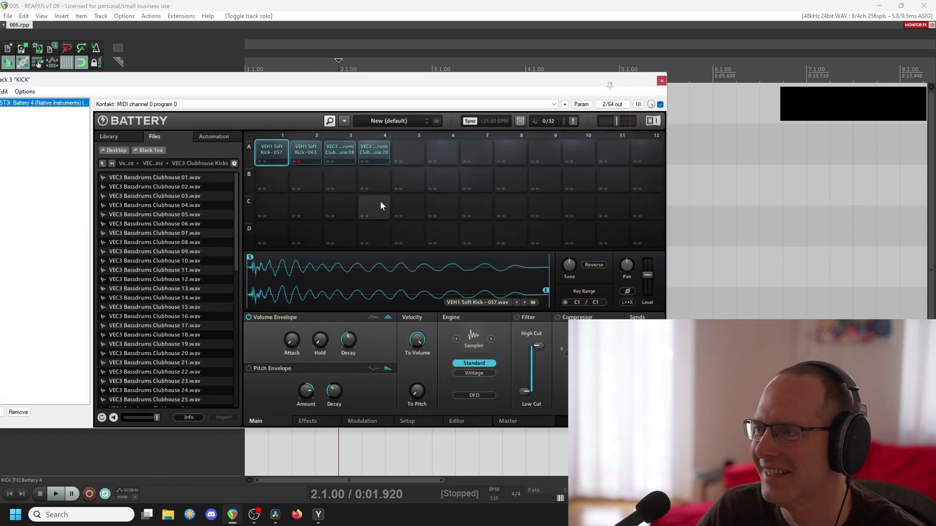
left_click(338, 150)
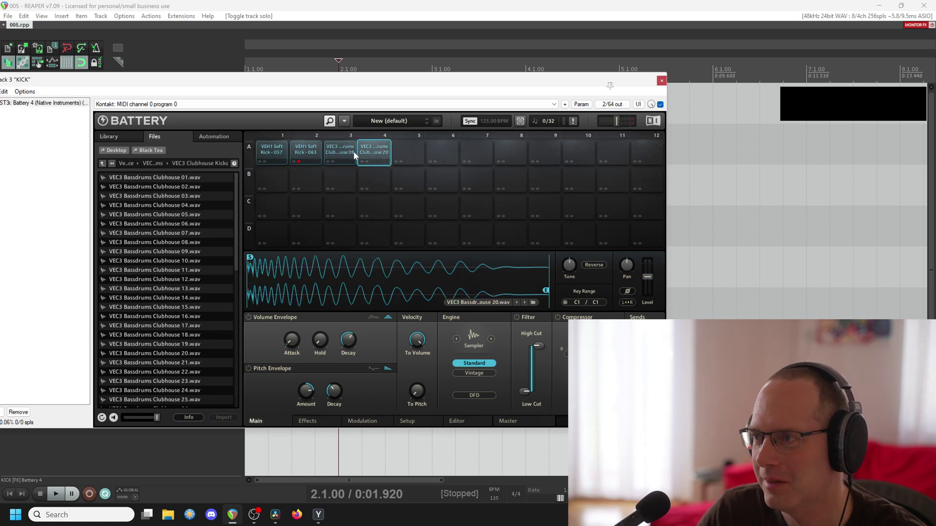
left_click(335, 150)
left_click(267, 154)
left_click(372, 152)
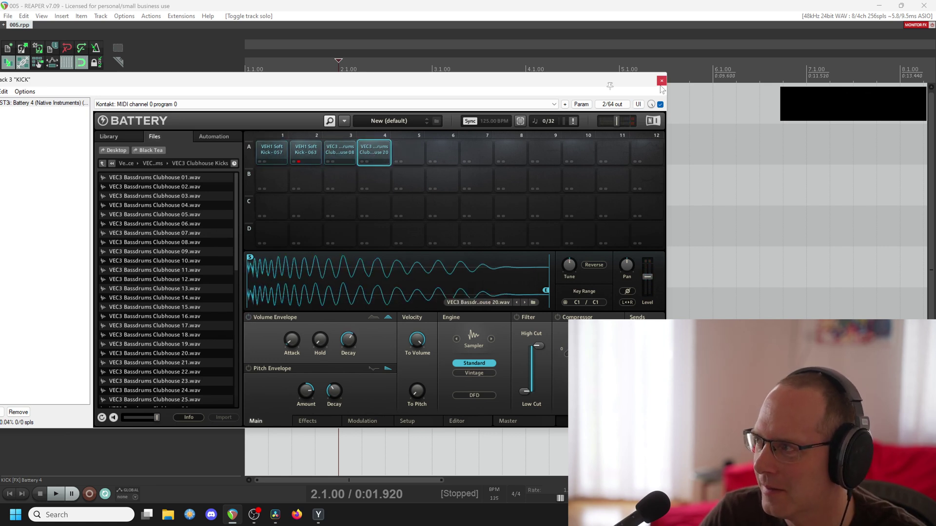
left_click(338, 150)
left_click(661, 80)
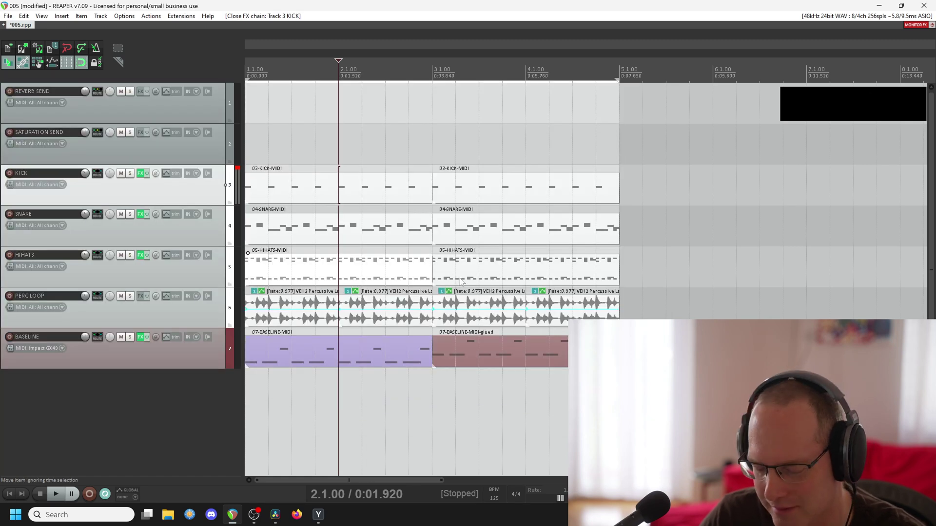
Play the eight-bar arrangement and save the 005_SEMI STAGE project
key("space")
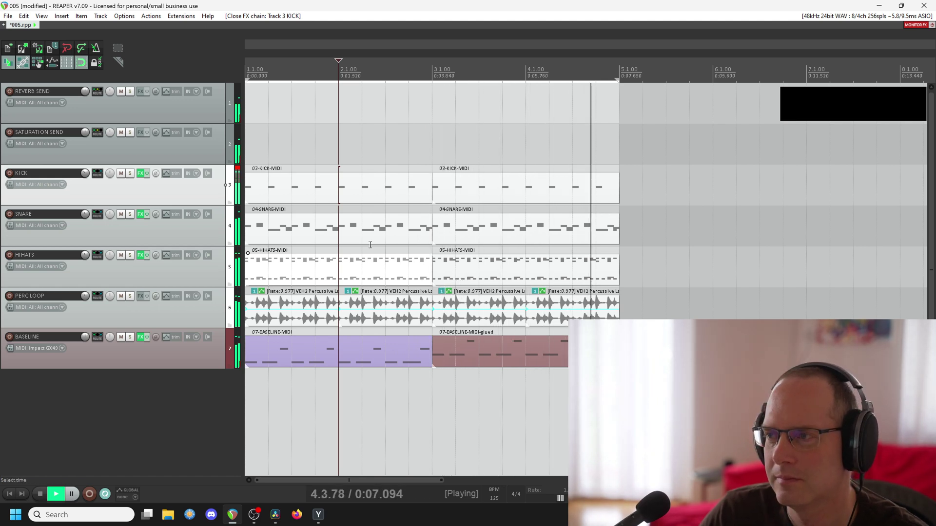
left_click(8, 15)
left_click(22, 59)
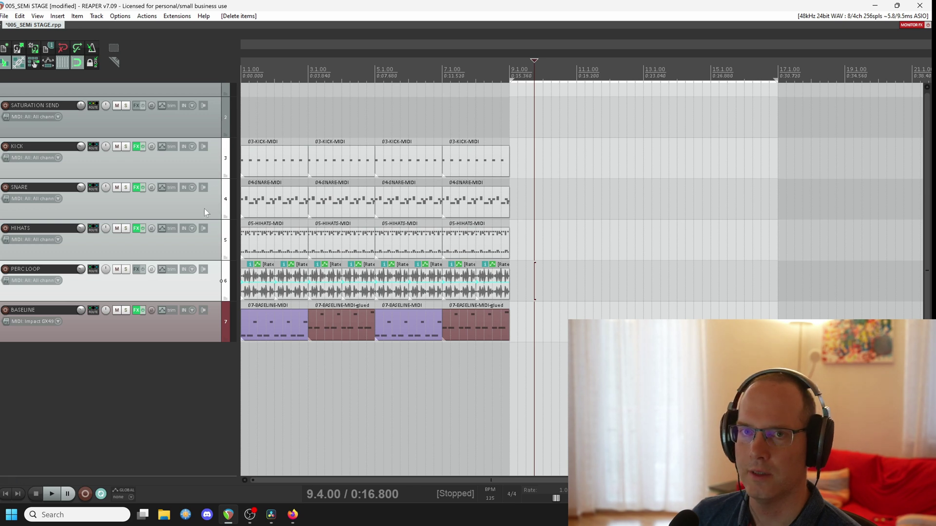
scroll(204, 209, "up", 3)
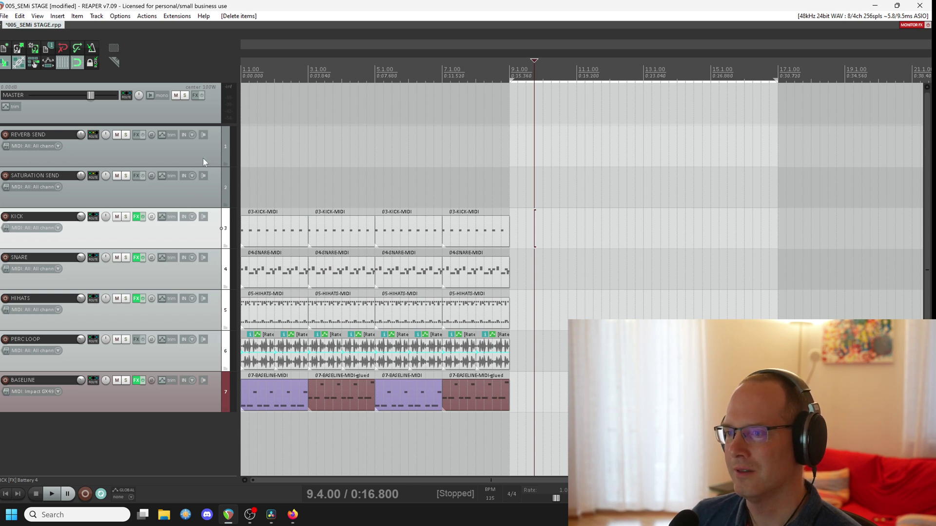
Open KICK's Battery, audition kick pads A4, A1 and A3, and park the window lower
left_click(136, 216)
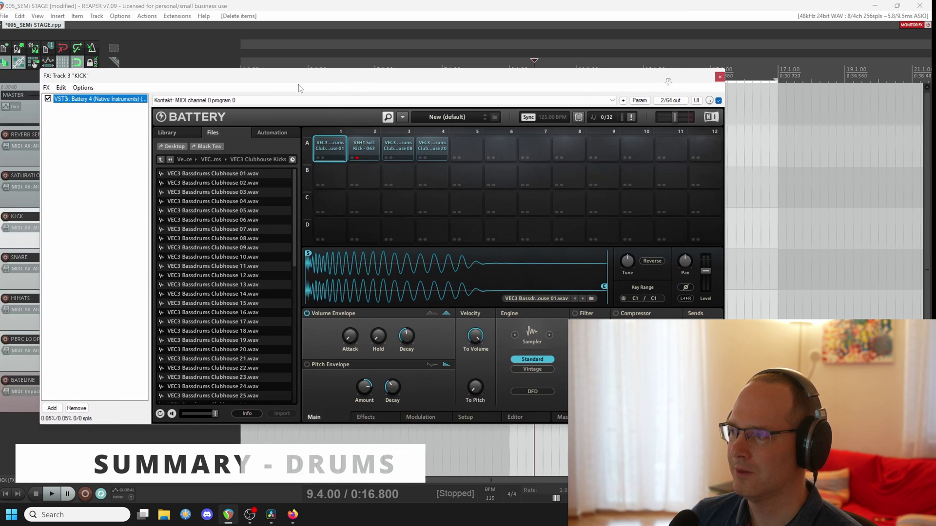
left_click(431, 152)
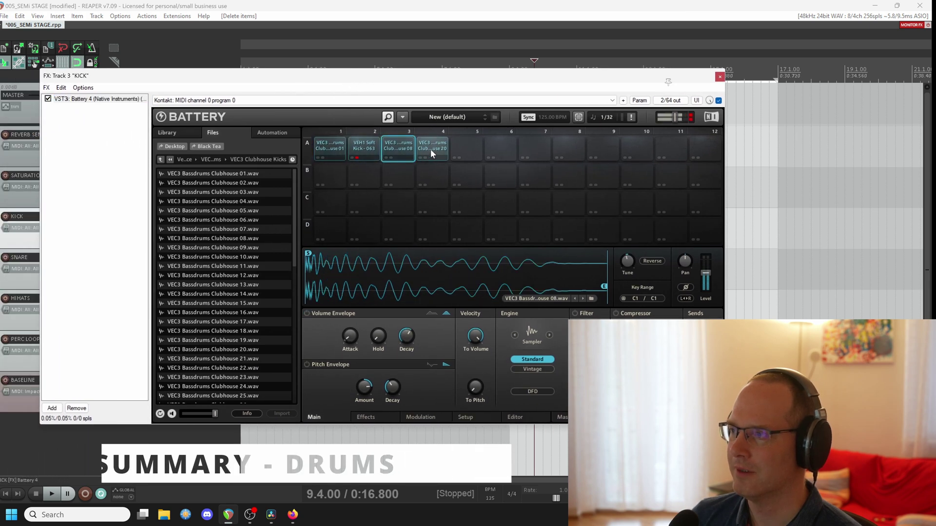
left_click(341, 147)
left_click(423, 146)
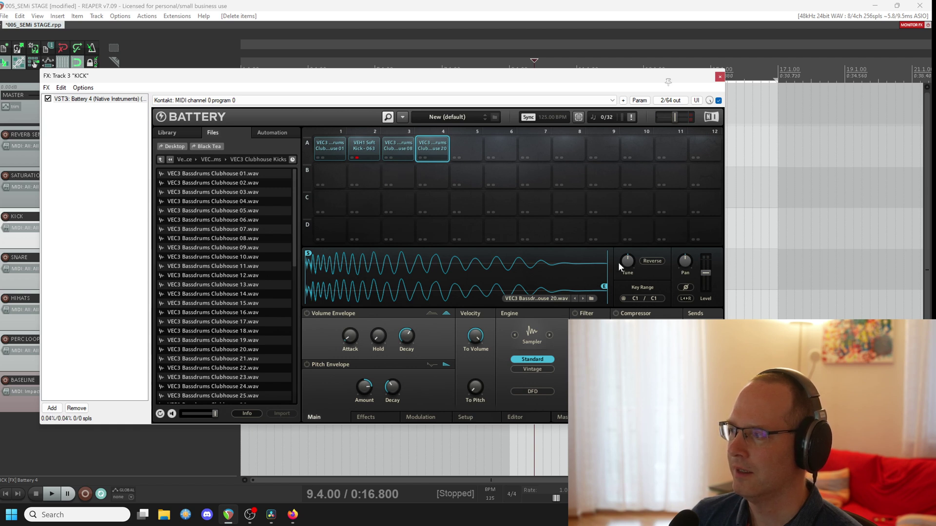
left_click(397, 151)
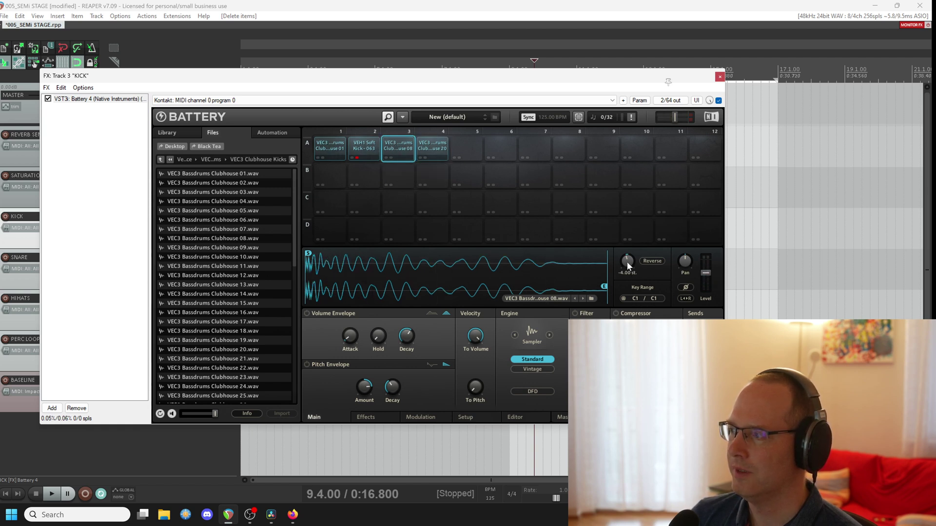
left_click(318, 146)
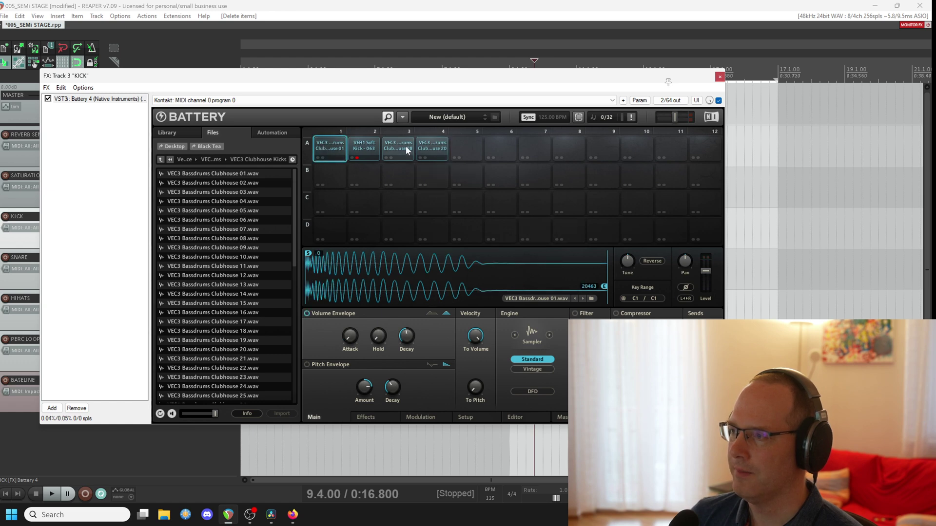
left_click(425, 147)
left_click_drag(325, 75, 382, 310)
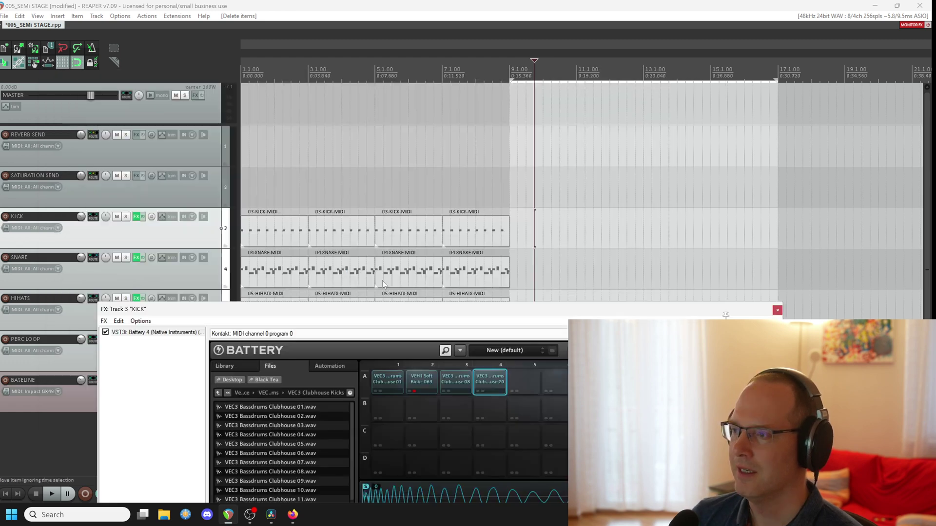
double_click(282, 227)
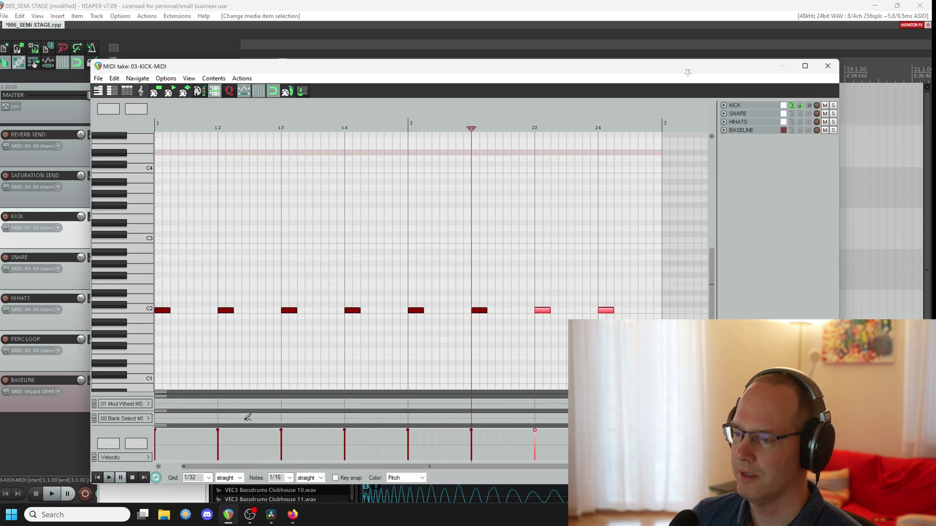
left_click(828, 66)
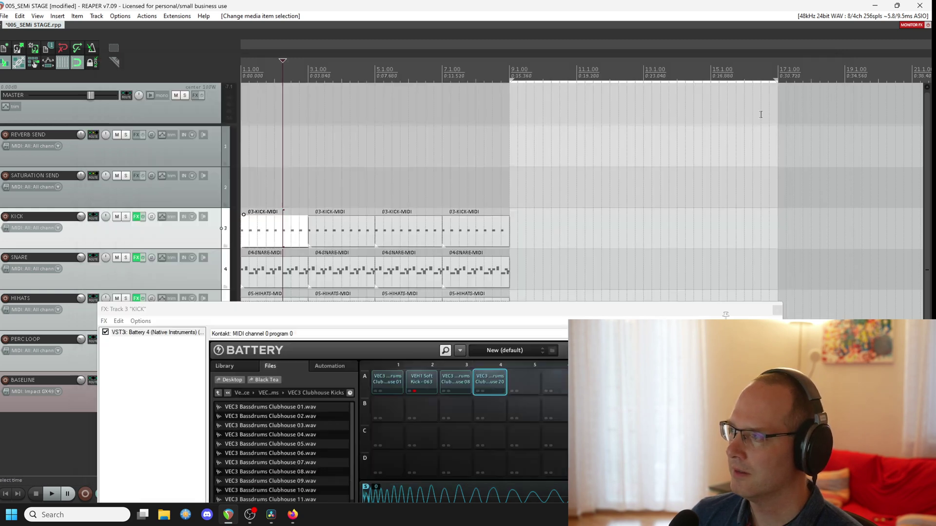
double_click(257, 276)
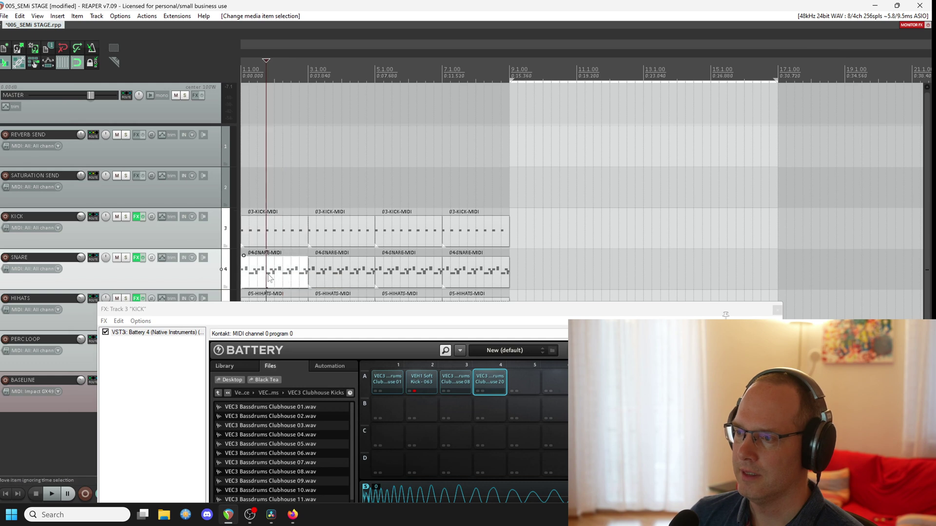
left_click_drag(692, 262, 691, 282)
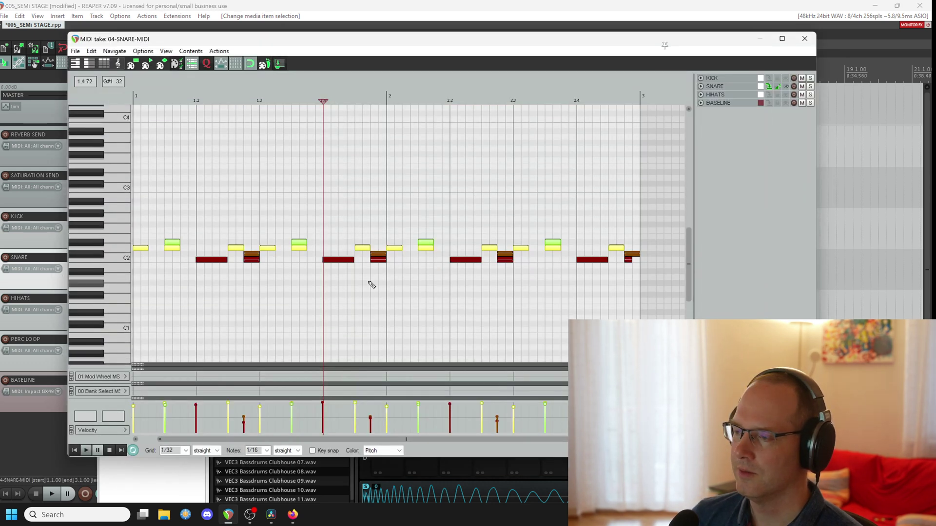
left_click(97, 246)
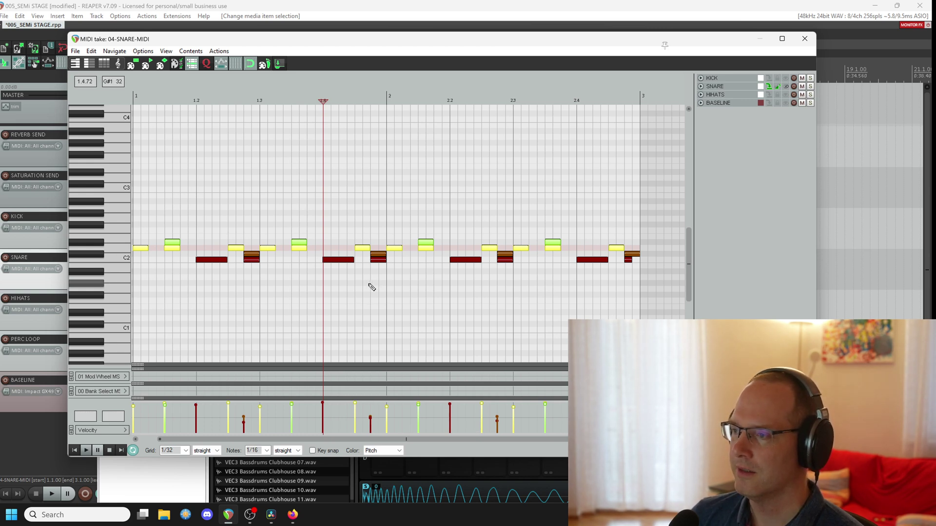
double_click(341, 198)
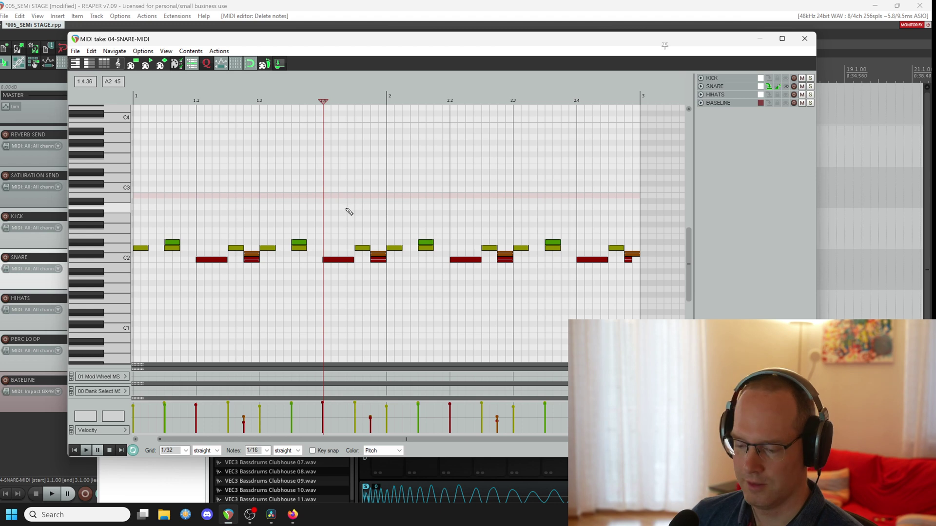
key("h")
left_click_drag(407, 204, 330, 202)
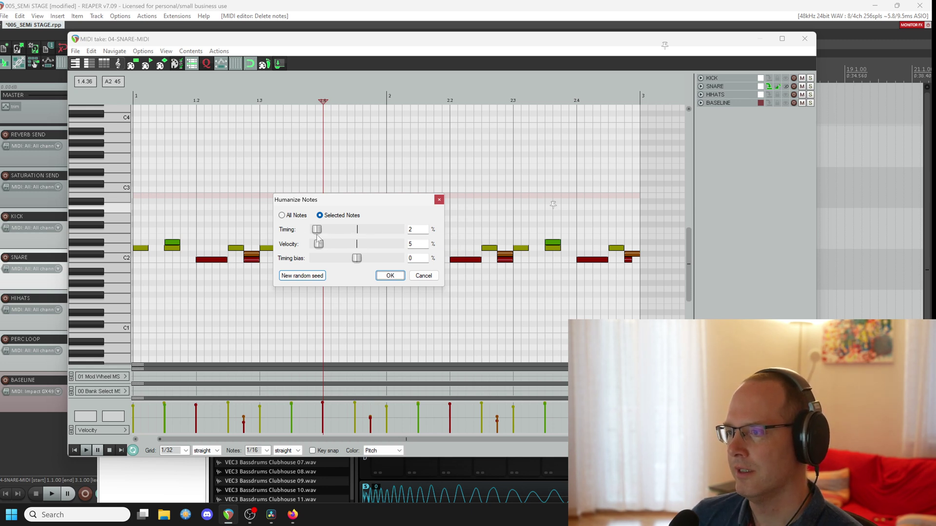
left_click(439, 200)
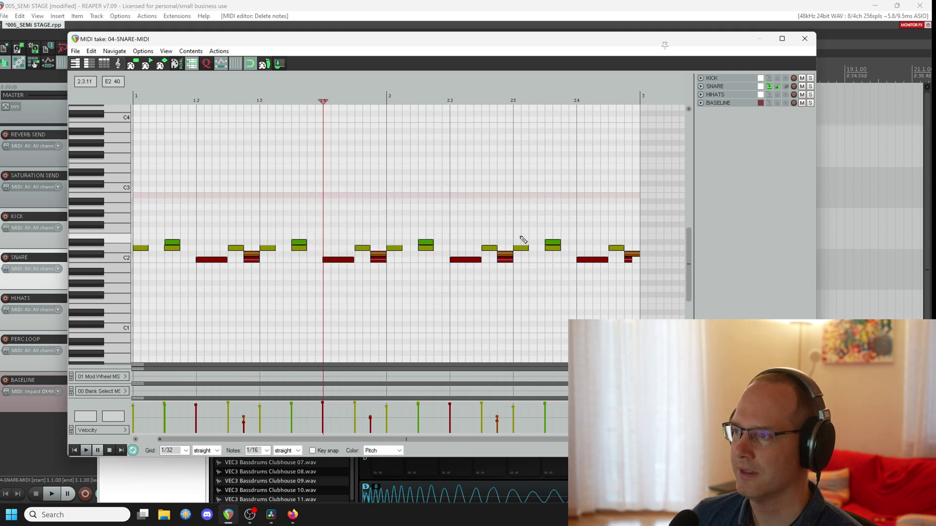
key("Escape")
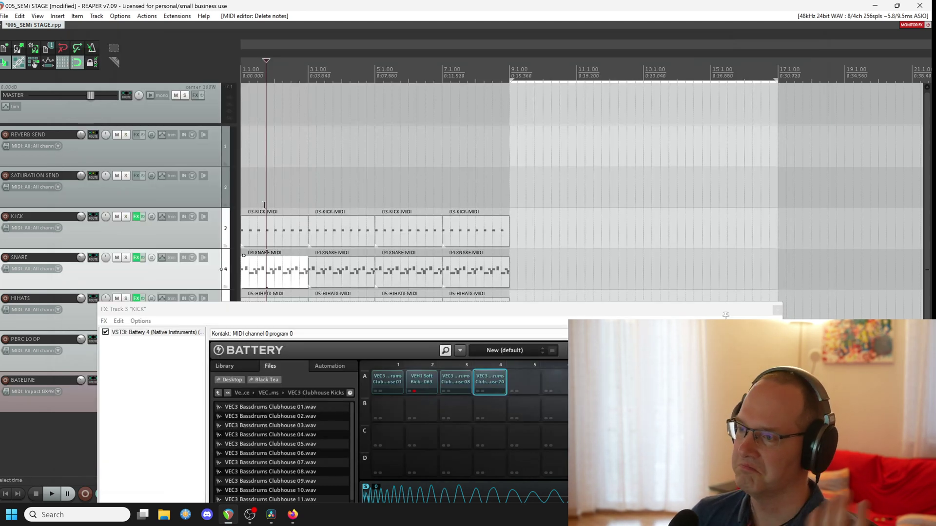
Close KICK's Battery, audition SNARE's Battery pads A1–A4, then close it
left_click(778, 311)
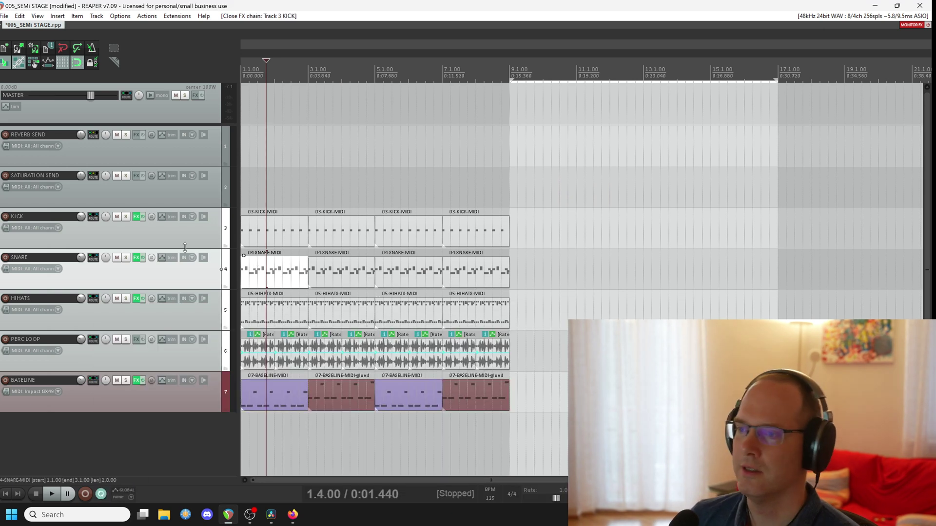
left_click(137, 259)
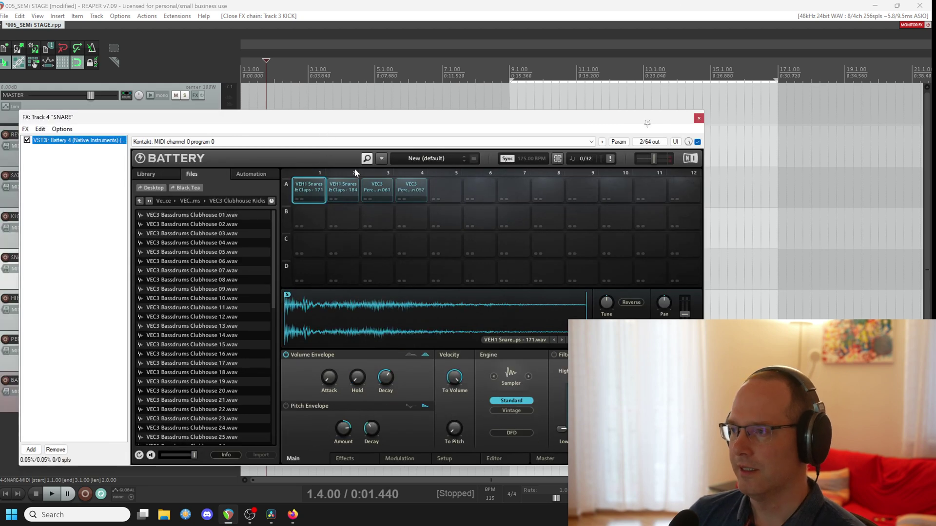
left_click(411, 190)
left_click(379, 188)
left_click(343, 190)
left_click(309, 191)
left_click(344, 190)
left_click(377, 190)
left_click(411, 190)
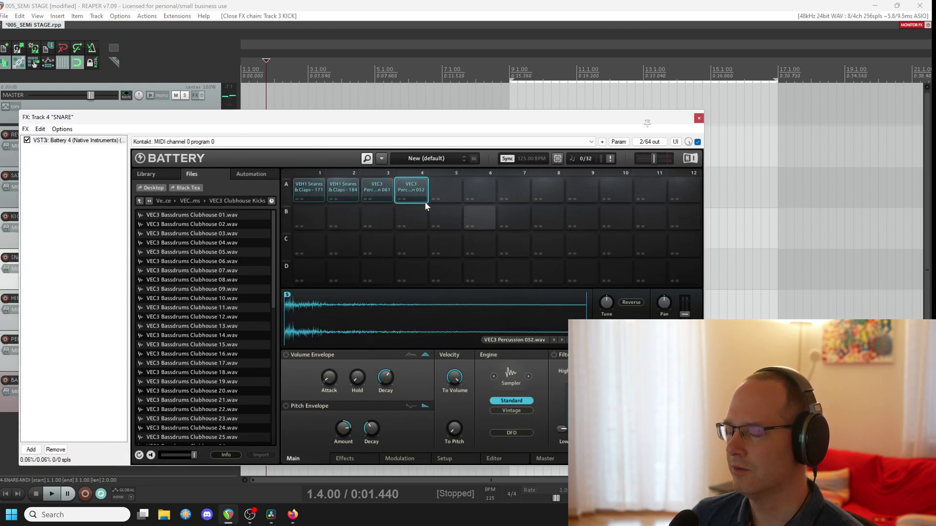
left_click(377, 190)
left_click(344, 190)
left_click(310, 190)
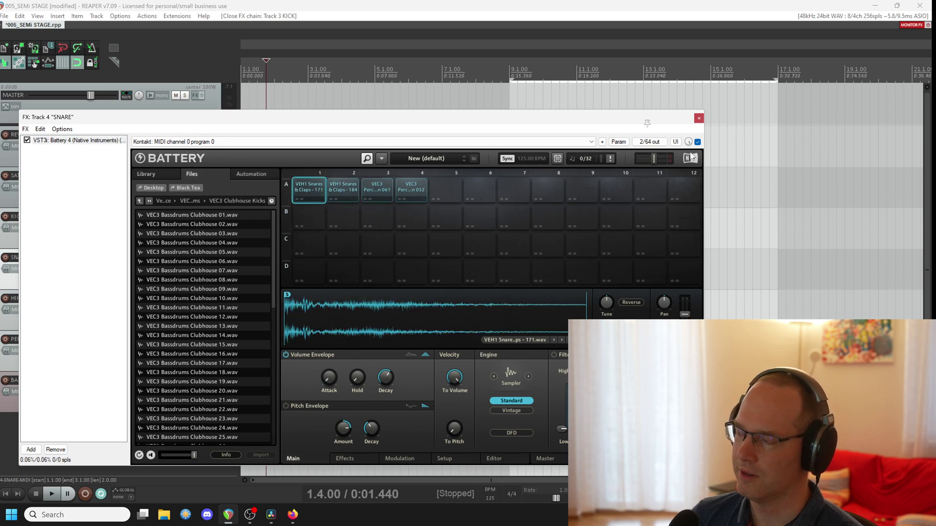
left_click(699, 119)
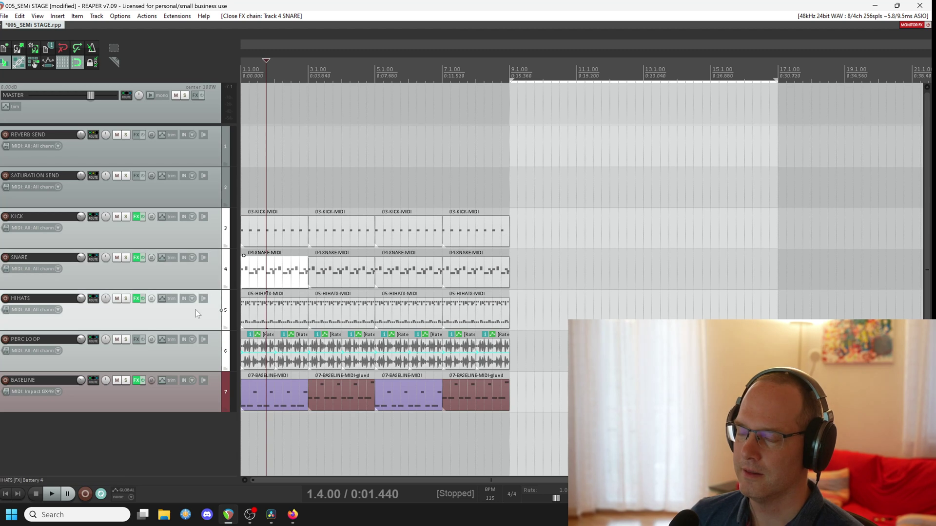
double_click(336, 317)
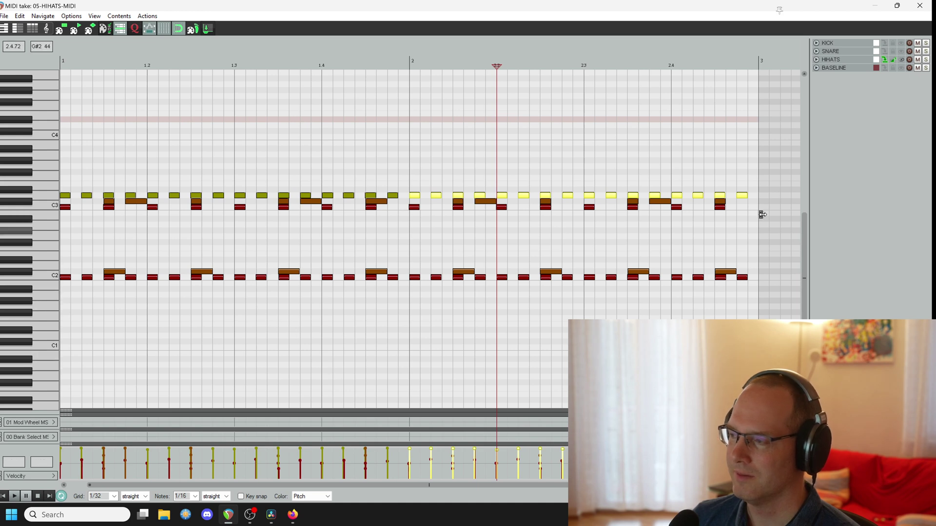
left_click(921, 6)
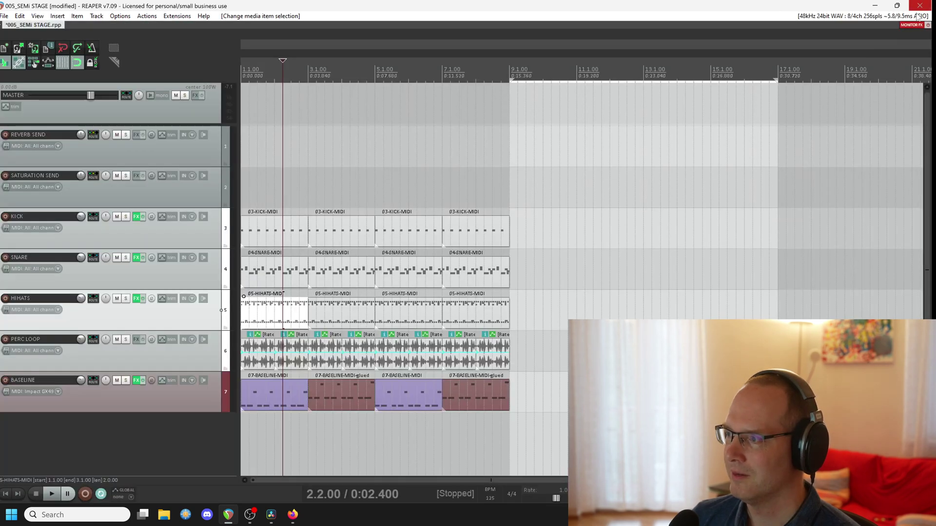
left_click(136, 299)
left_click(323, 142)
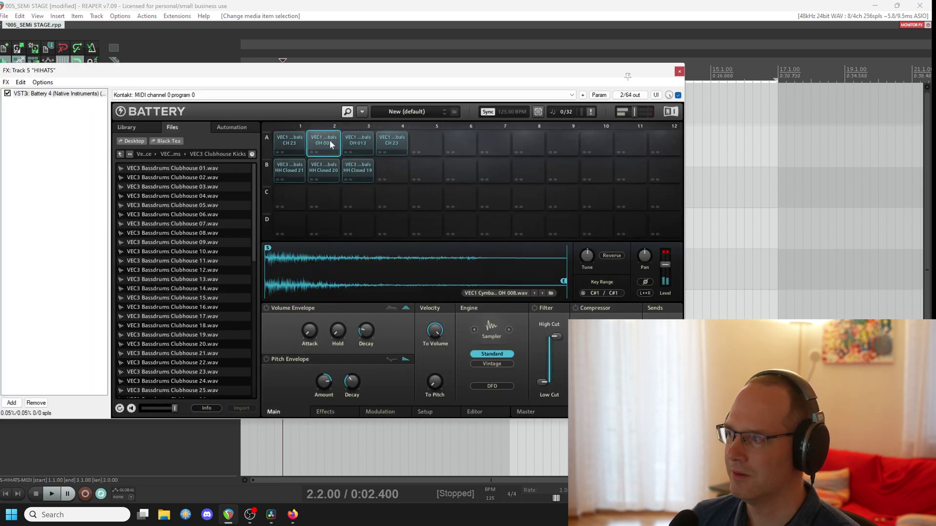
key("Right")
key("Right")
left_click(282, 139)
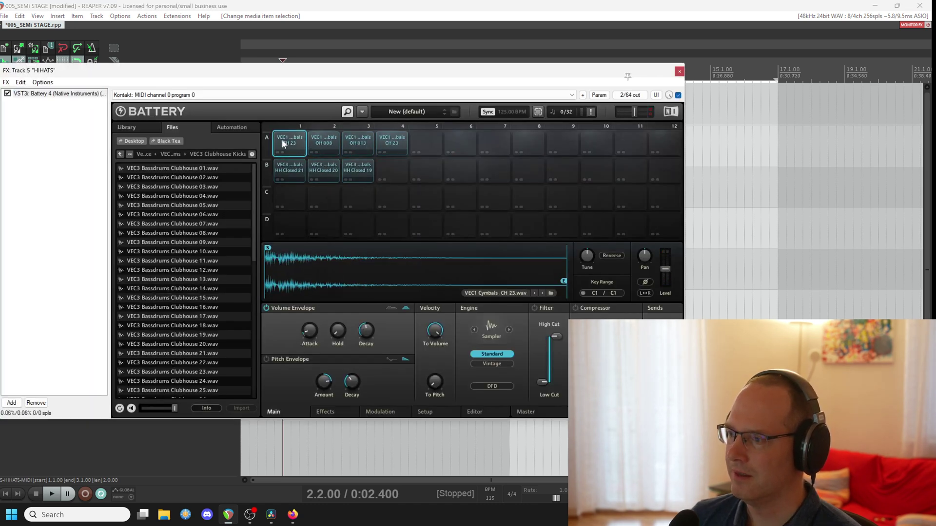
left_click(267, 308)
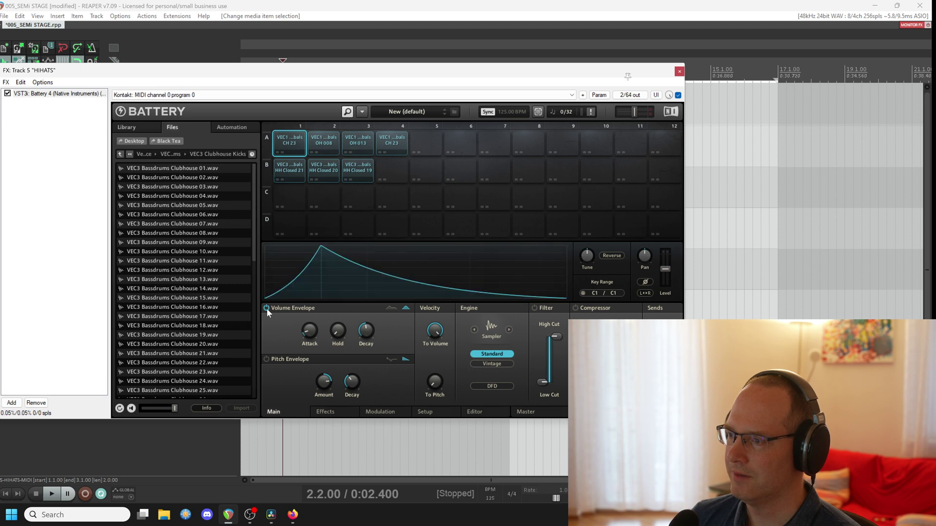
left_click(353, 140)
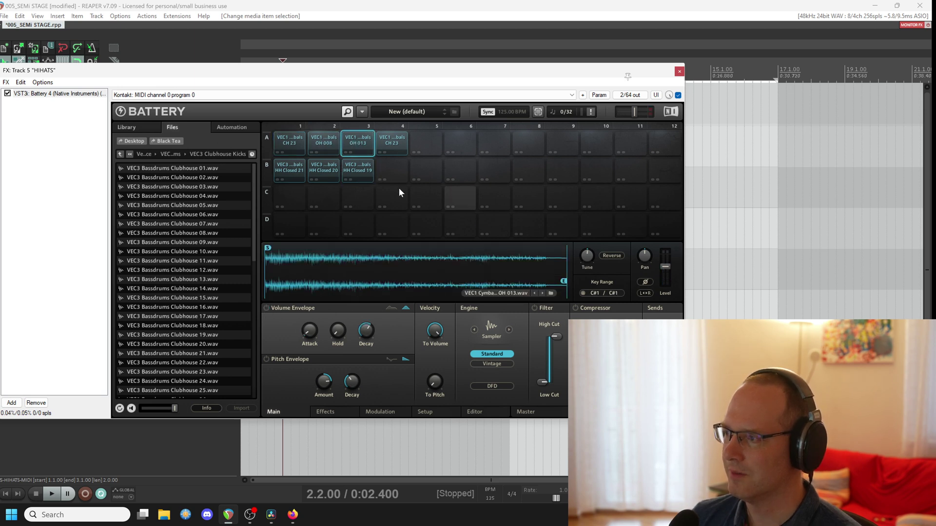
left_click(332, 147)
left_click(393, 142)
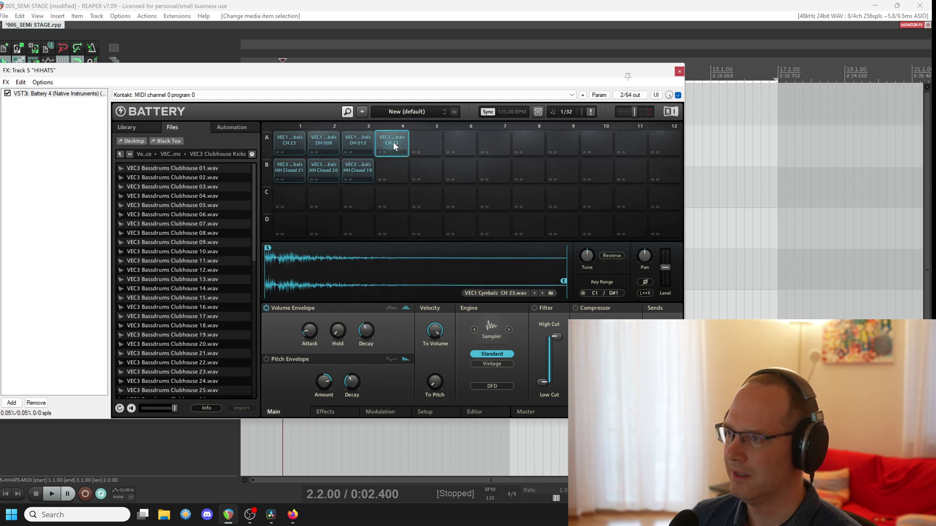
left_click(679, 71)
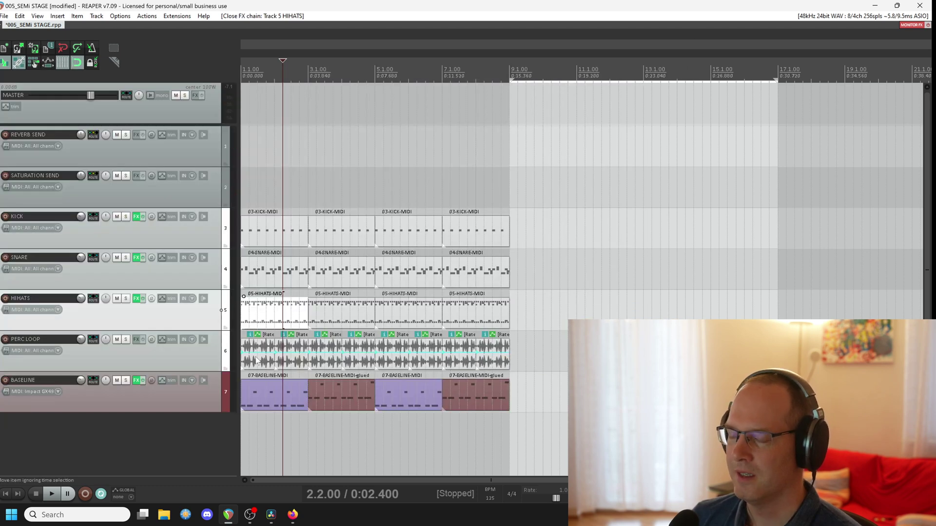
left_click(202, 354)
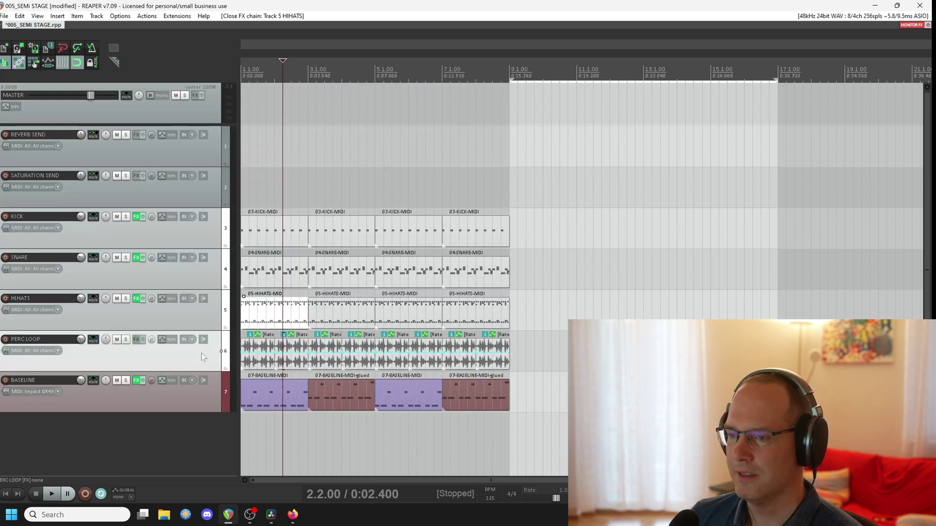
left_click(267, 350)
left_click(283, 348)
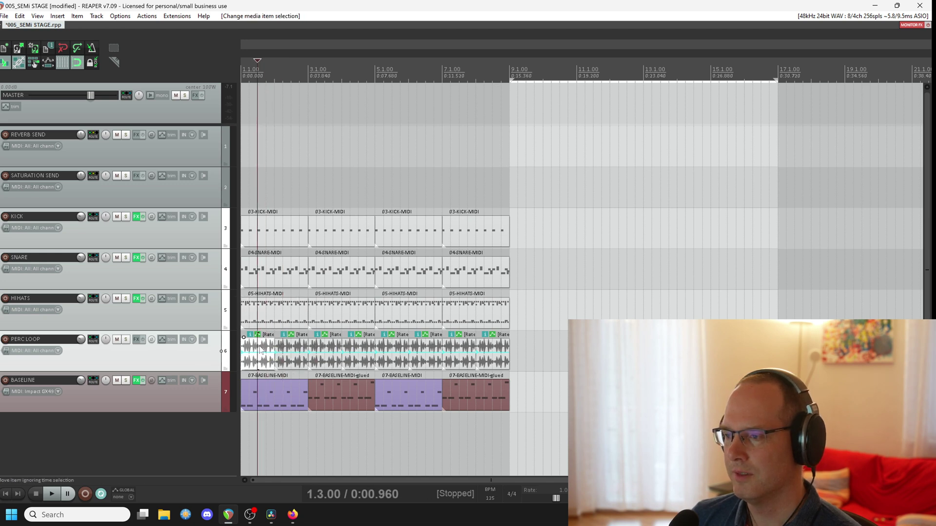
double_click(259, 347)
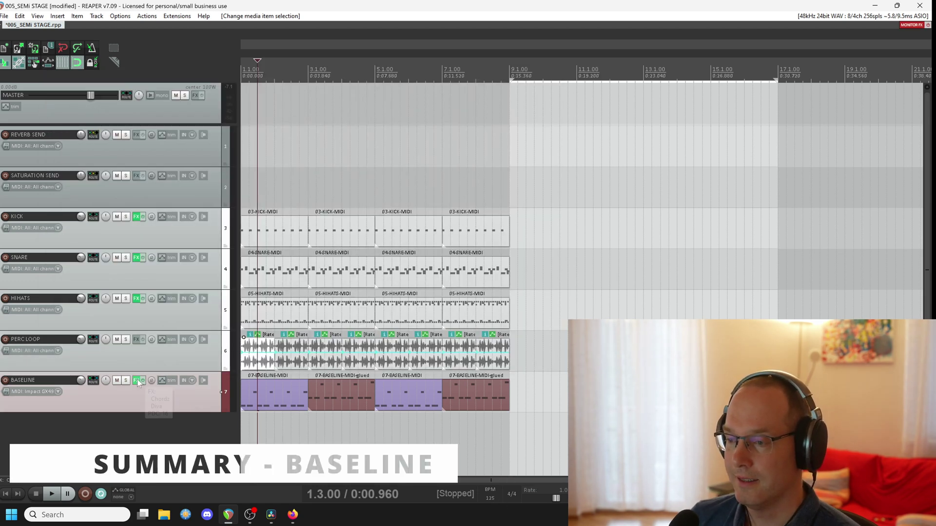
left_click(137, 380)
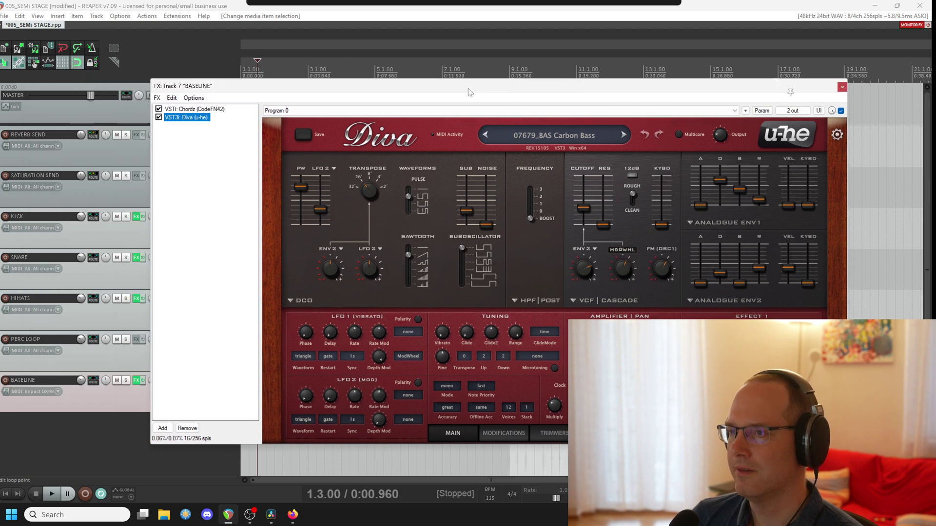
left_click_drag(347, 75, 396, 80)
left_click(197, 111)
key("Escape")
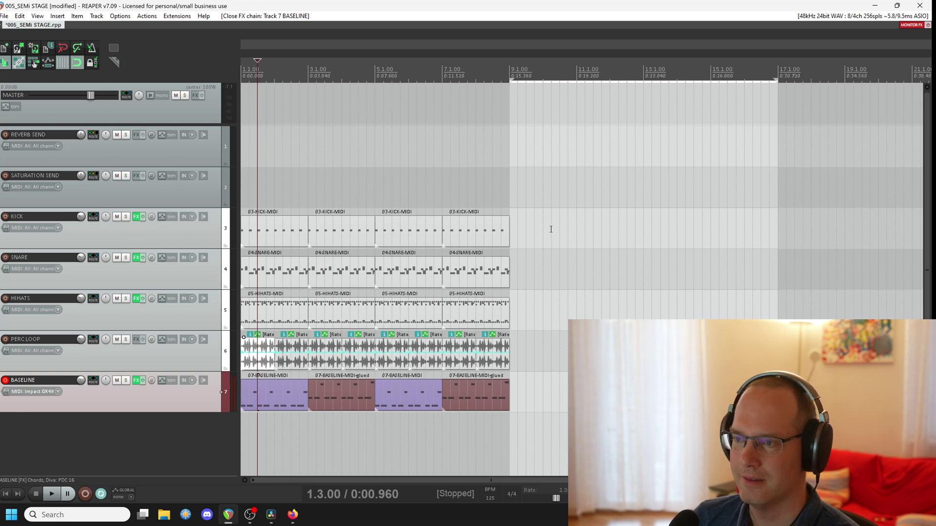